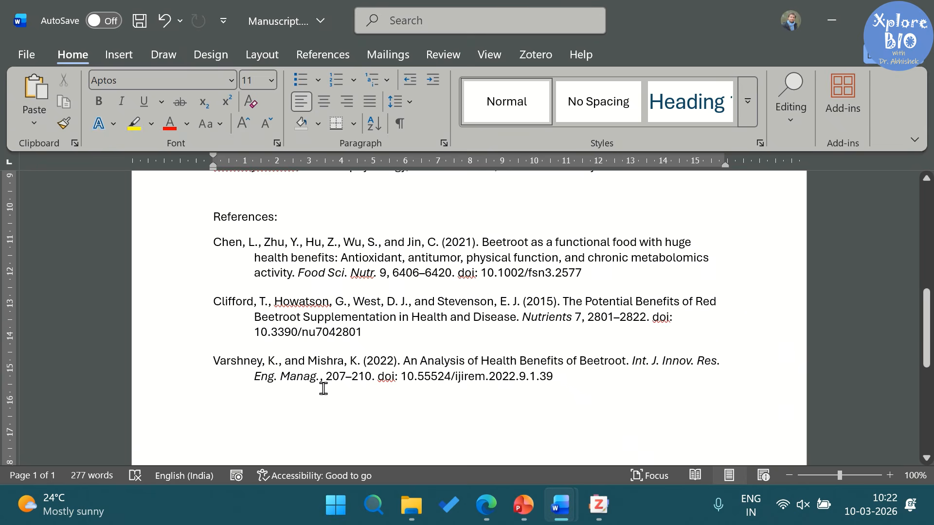
Step: Point out the Zotero reference list field in Word, then browse the zotero.org homepage sections
click(380, 248)
scroll(658, 318, up, 5)
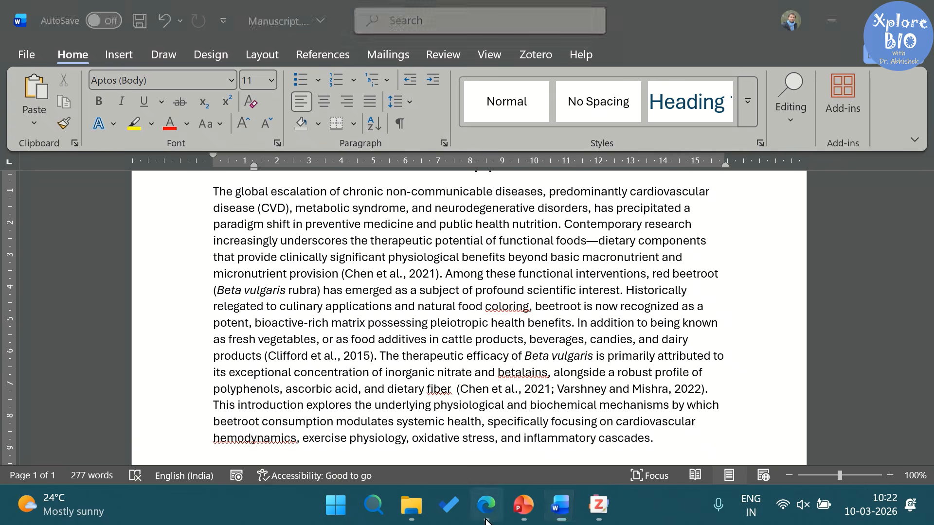
click(487, 506)
scroll(653, 312, down, 5)
scroll(652, 309, down, 4)
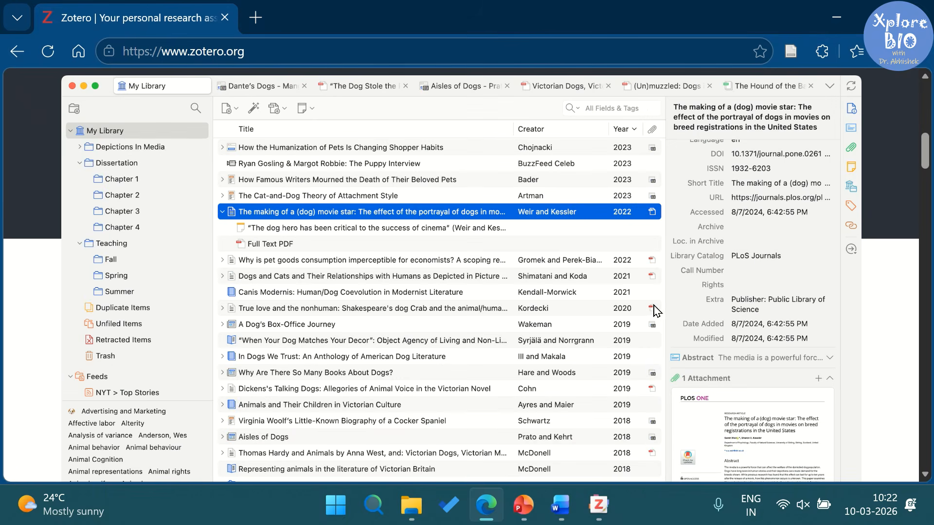
scroll(440, 390, down, 10)
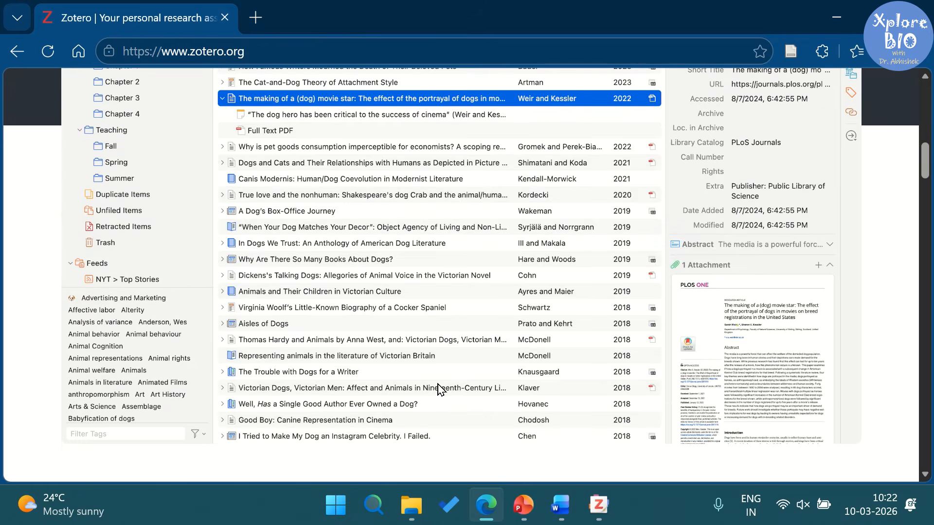
scroll(438, 387, down, 8)
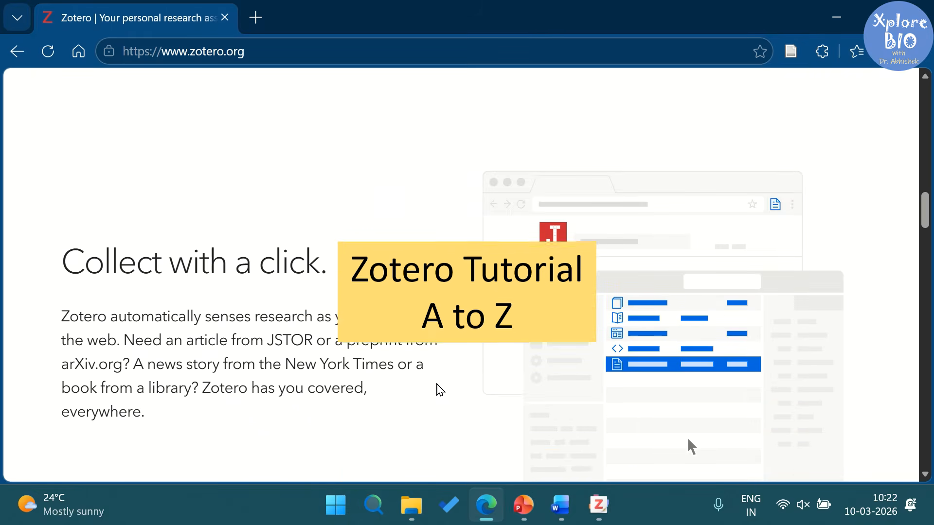
scroll(440, 389, down, 4)
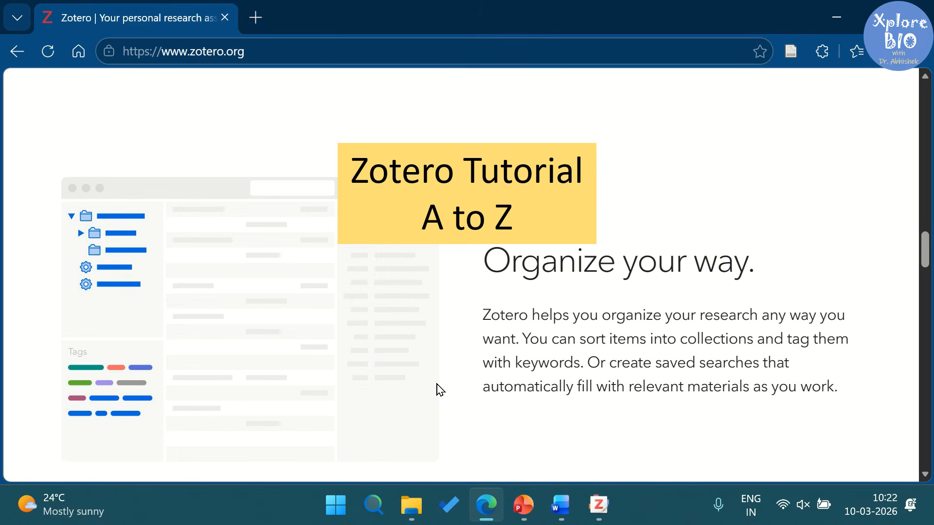
scroll(435, 388, down, 7)
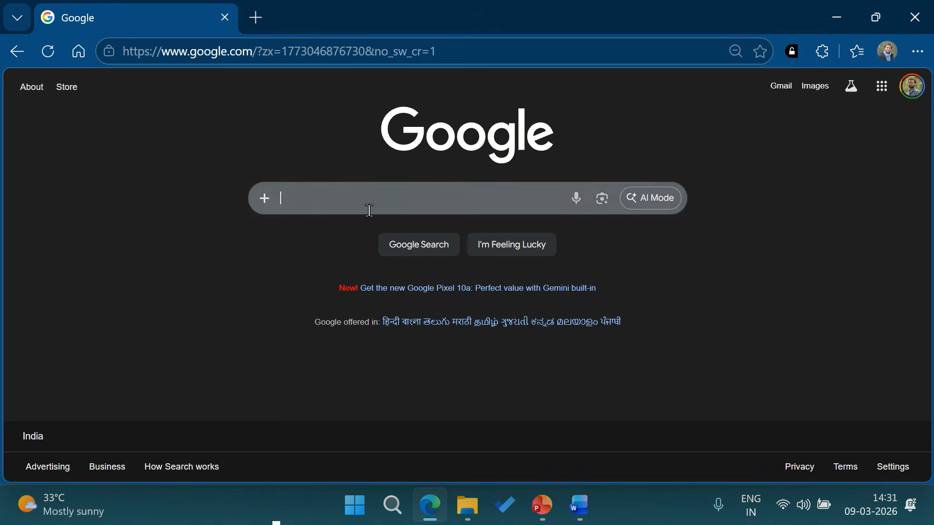
Step: Search 'zotero', open zotero.org, and highlight that it is free and its supported platforms
text(zotero)
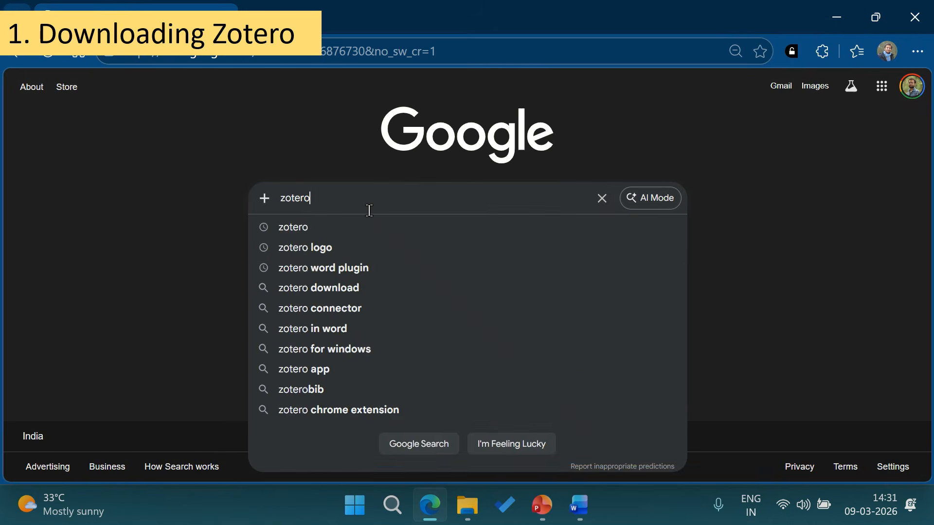
key(Return)
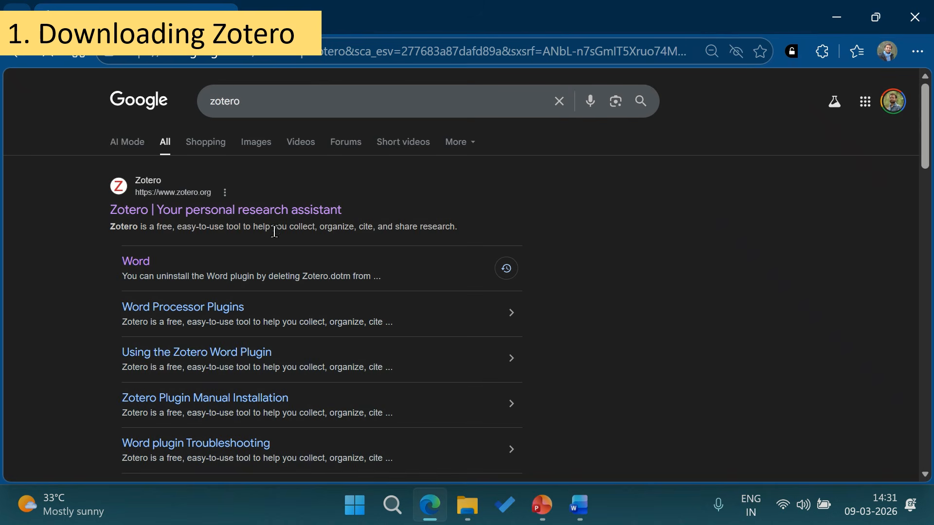
click(241, 214)
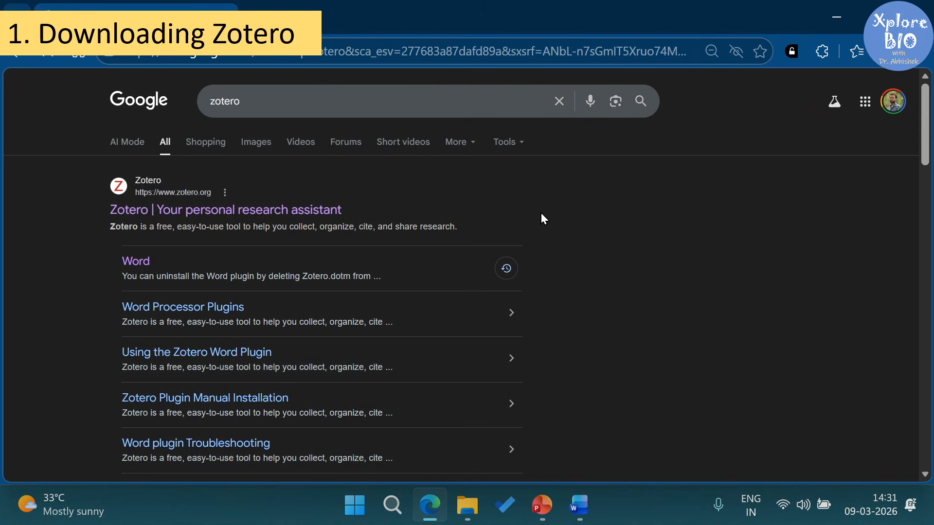
scroll(396, 161, down, 2)
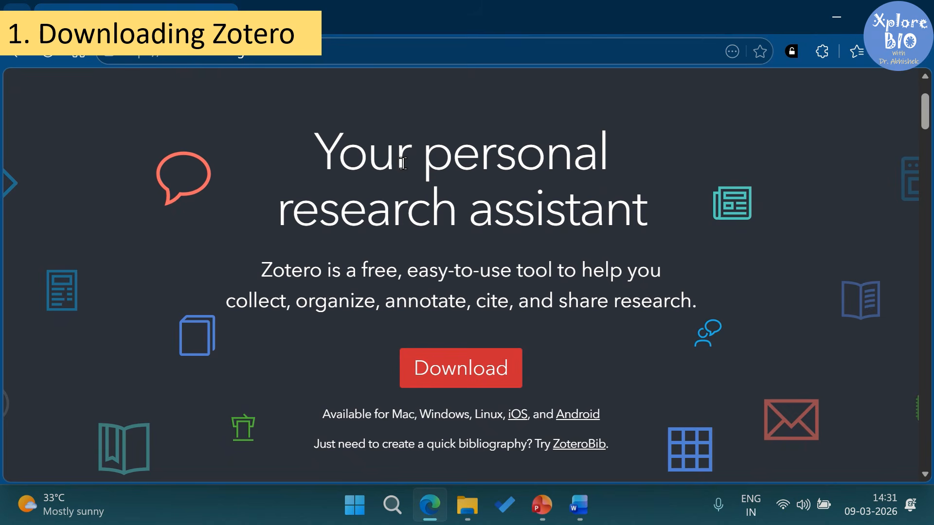
drag(304, 272, 429, 272)
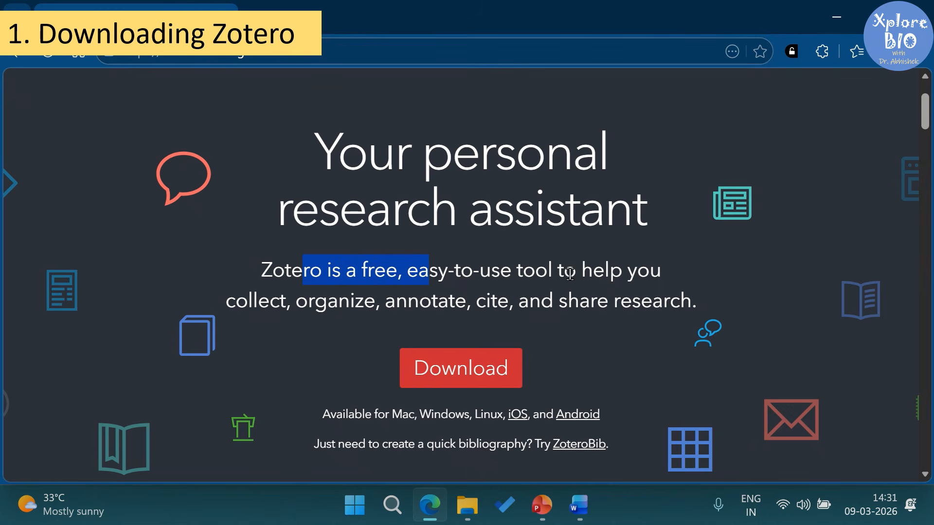
scroll(393, 307, down, 2)
drag(250, 186, 571, 194)
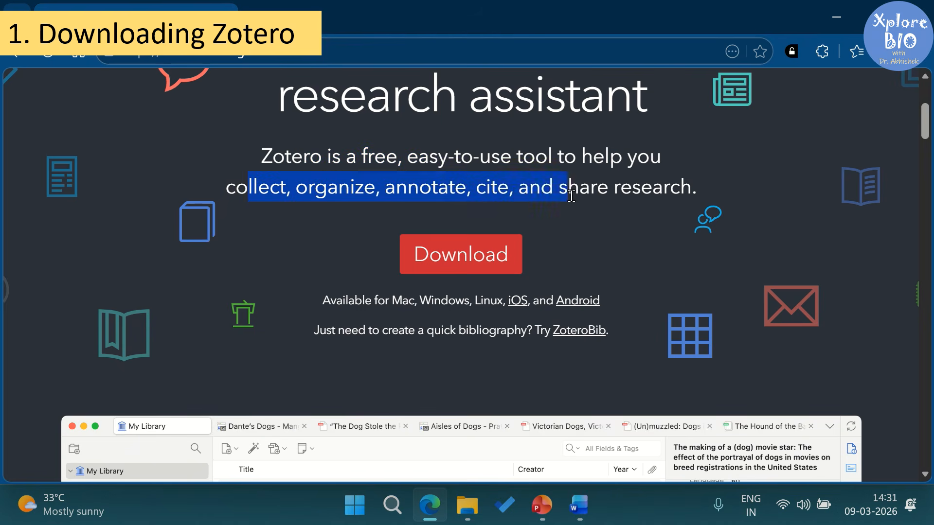
click(481, 267)
drag(376, 300, 631, 306)
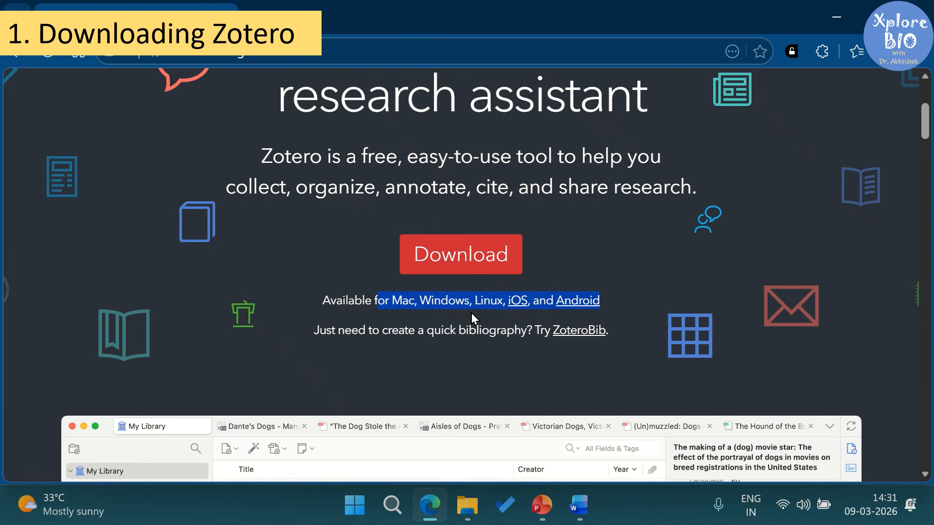
click(453, 320)
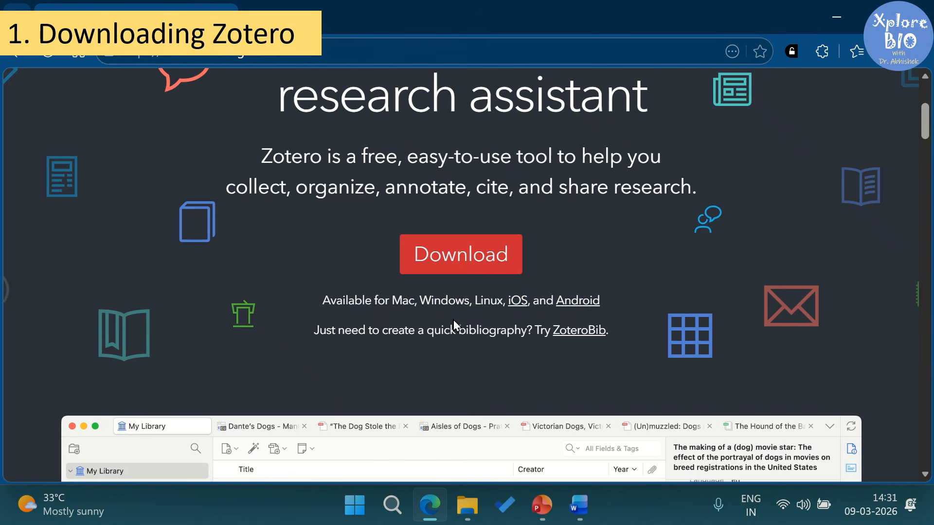
Step: Download the 64-bit Windows Zotero installer and run the setup file
click(485, 269)
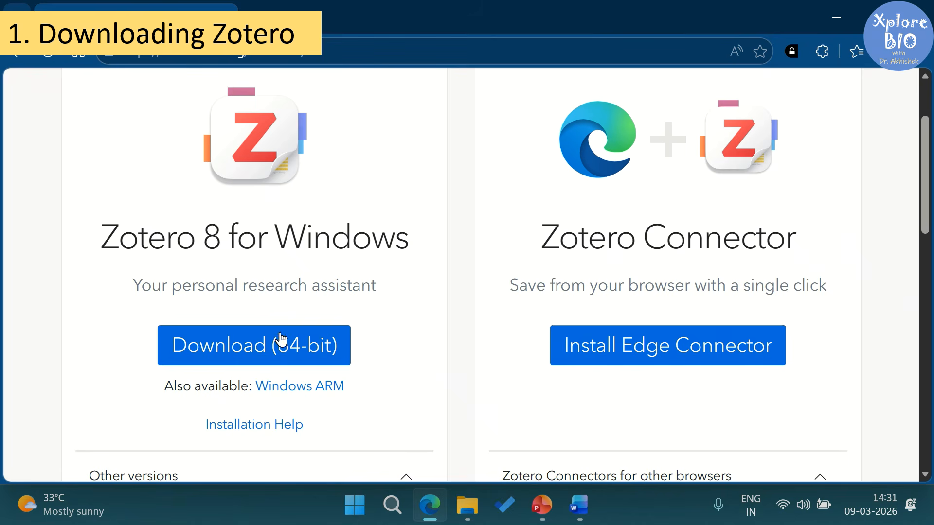
click(274, 353)
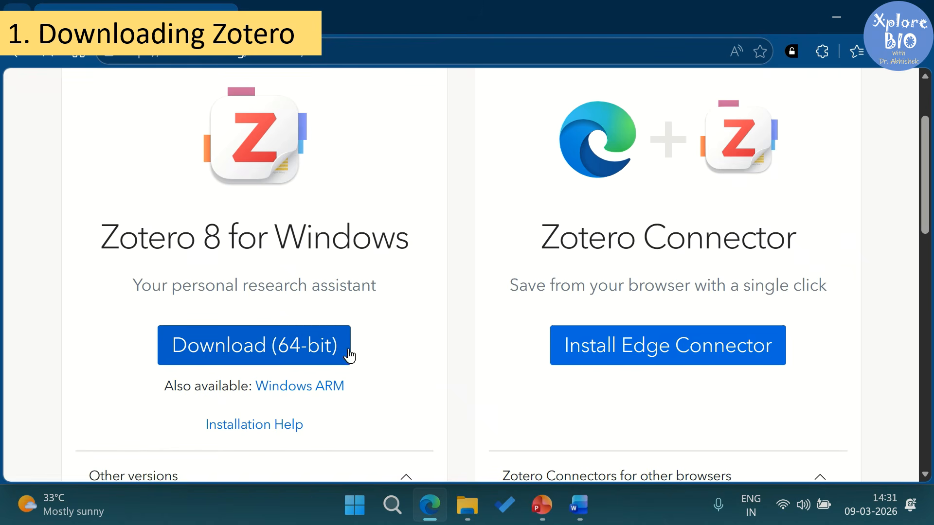
scroll(397, 346, down, 4)
scroll(396, 346, up, 5)
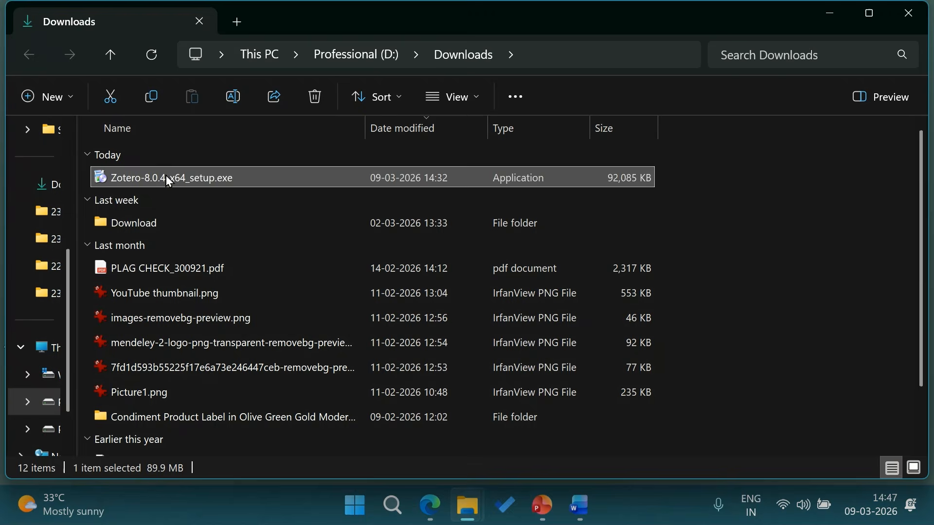
double_click(165, 177)
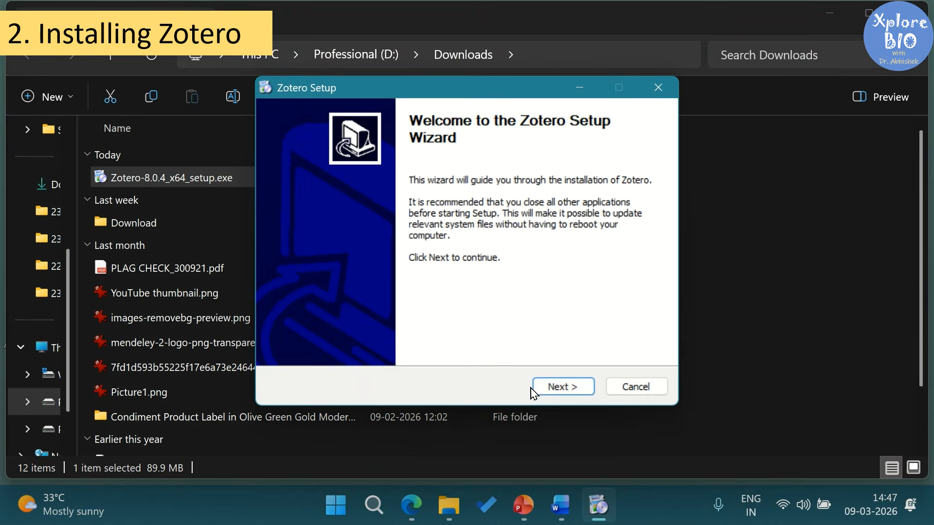
Step: Run the Zotero Setup wizard with the Standard option through to Finish
click(545, 388)
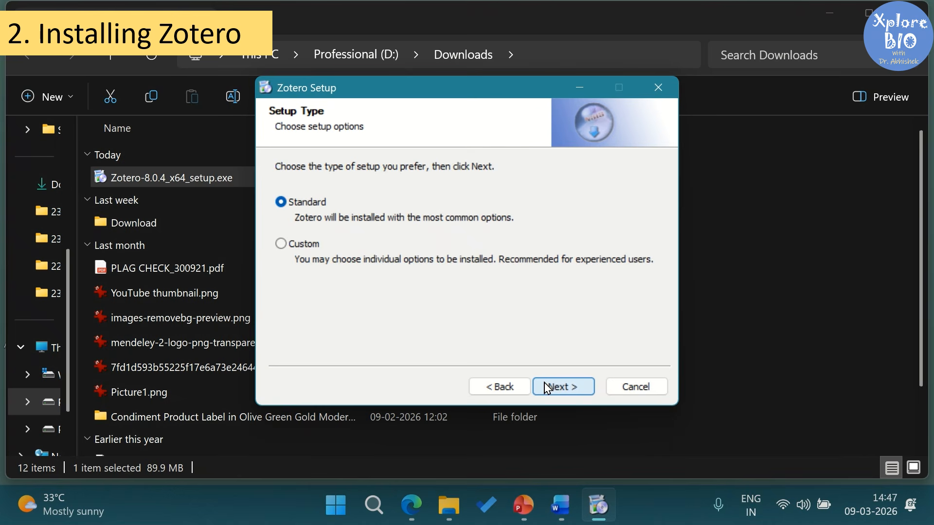
click(547, 387)
click(557, 387)
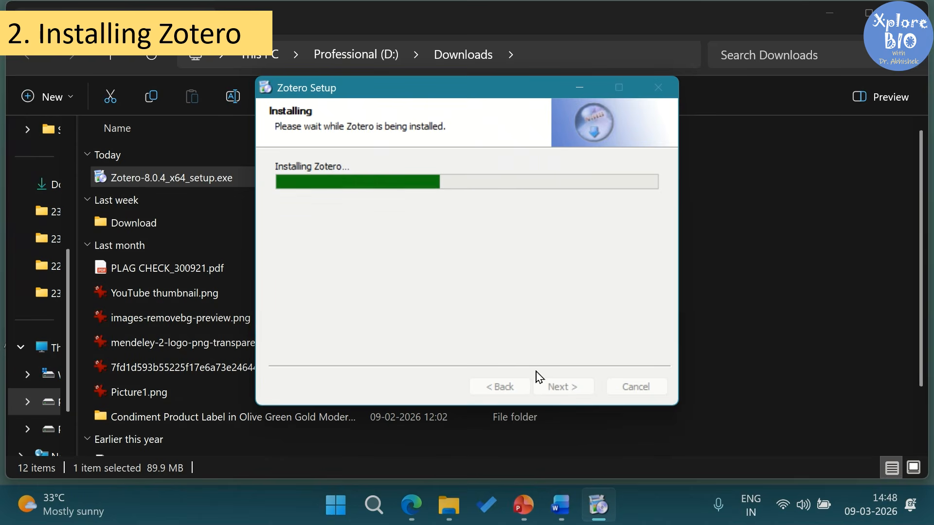
click(557, 387)
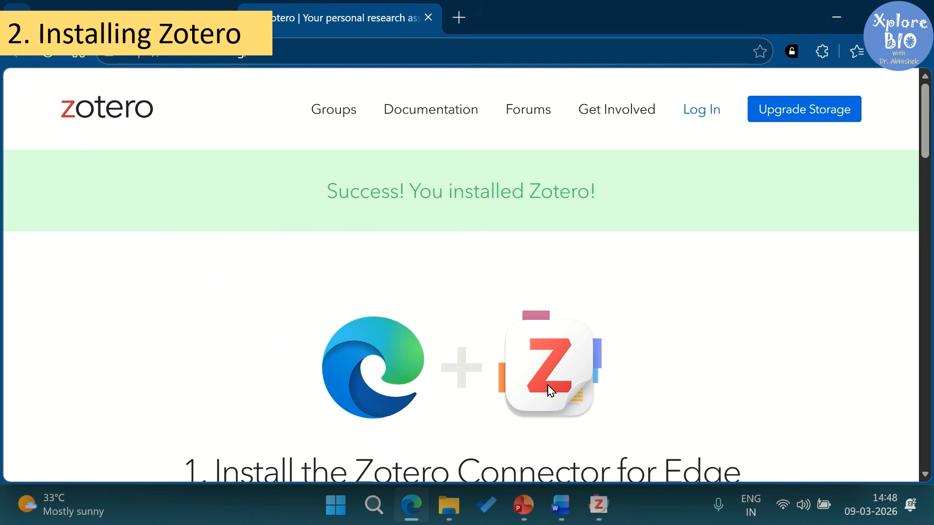
Step: Add the Zotero Connector extension to Edge from the Add-ons page
drag(327, 193, 592, 194)
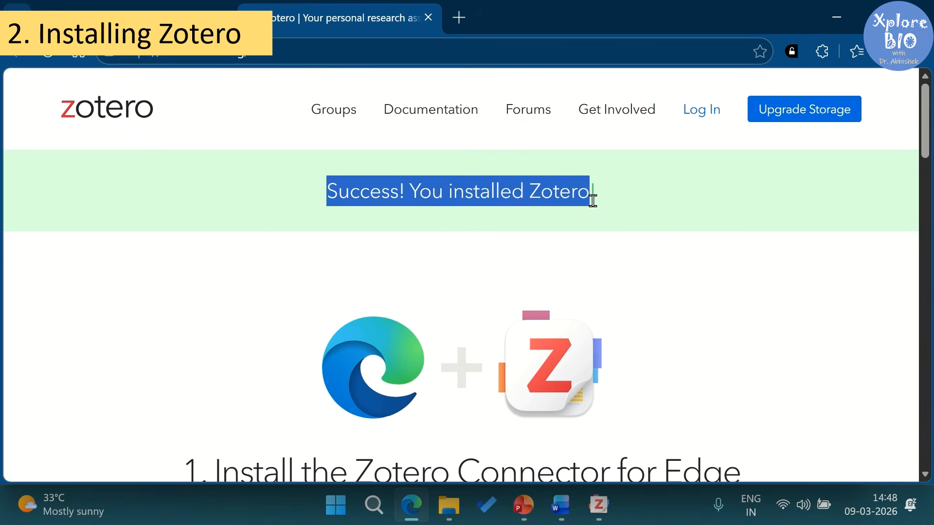
click(640, 210)
scroll(652, 215, down, 4)
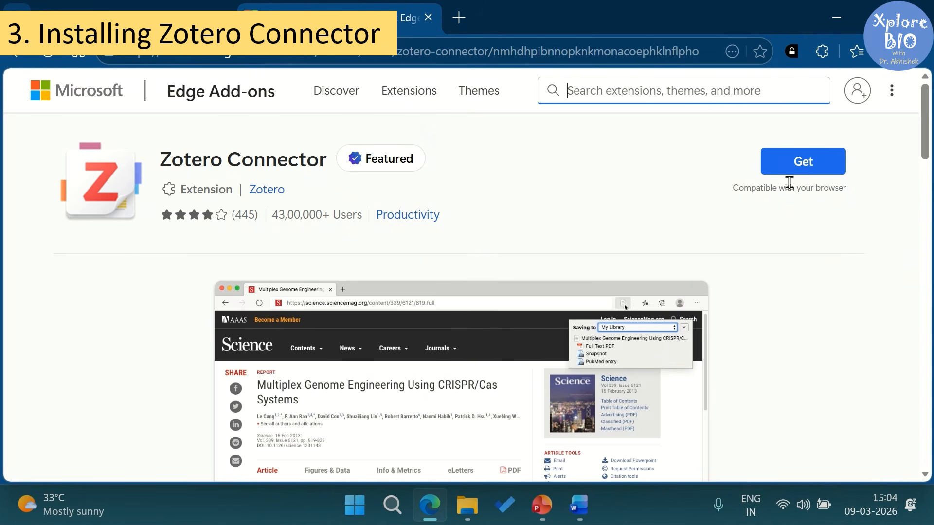
click(794, 163)
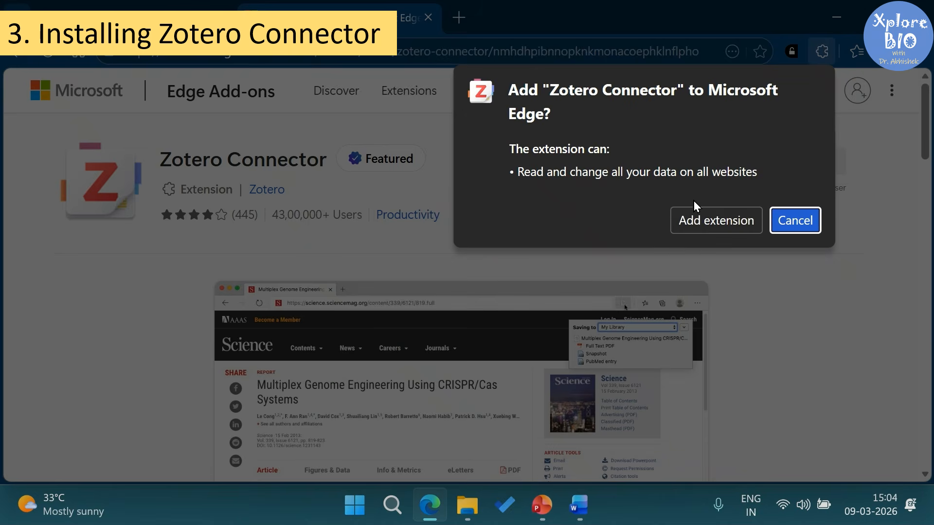
click(712, 220)
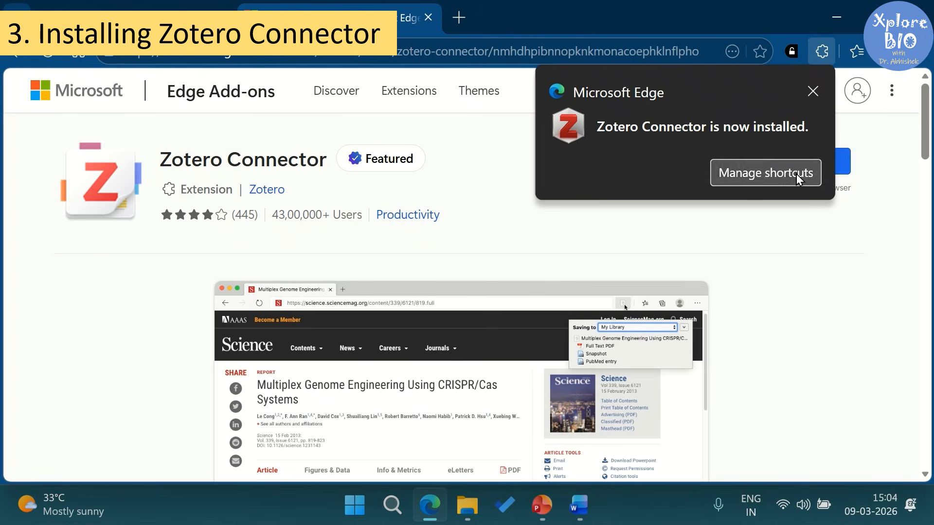
Step: Pin Zotero Connector to the toolbar and open the extensions management page
click(798, 176)
click(821, 53)
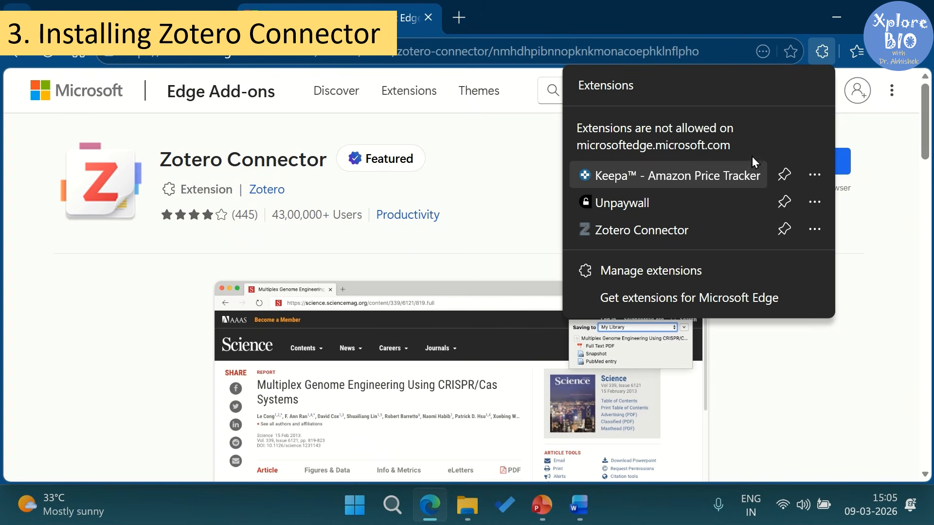
click(784, 230)
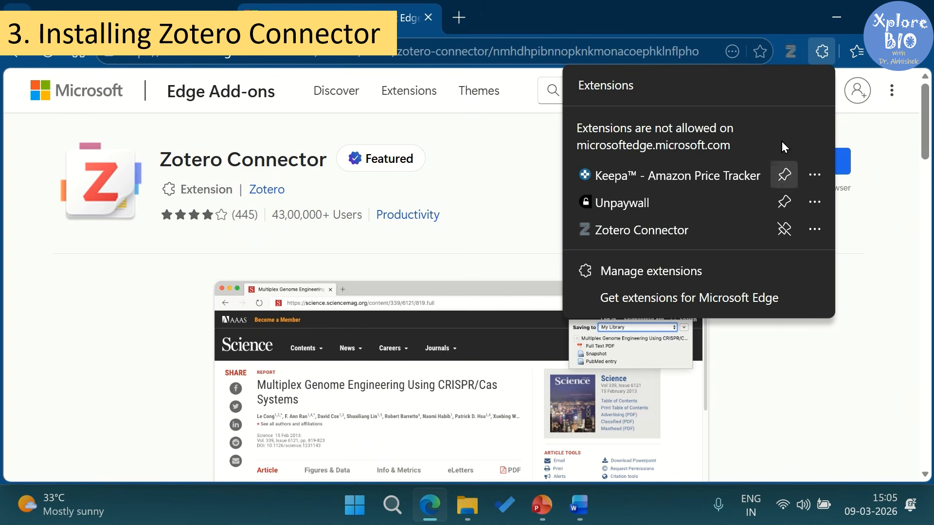
click(664, 269)
scroll(658, 162, down, 5)
scroll(659, 162, down, 1)
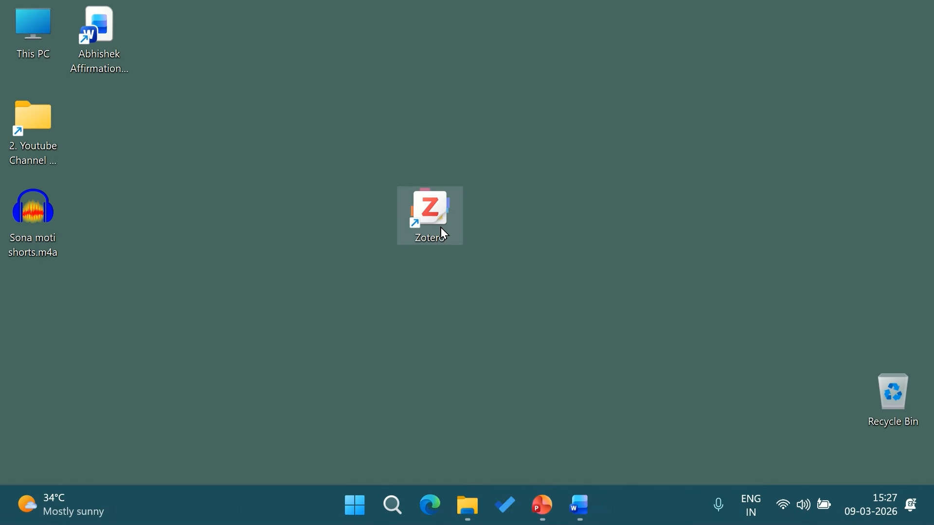
Step: Launch Zotero, maximize its window, and open Settings
double_click(447, 237)
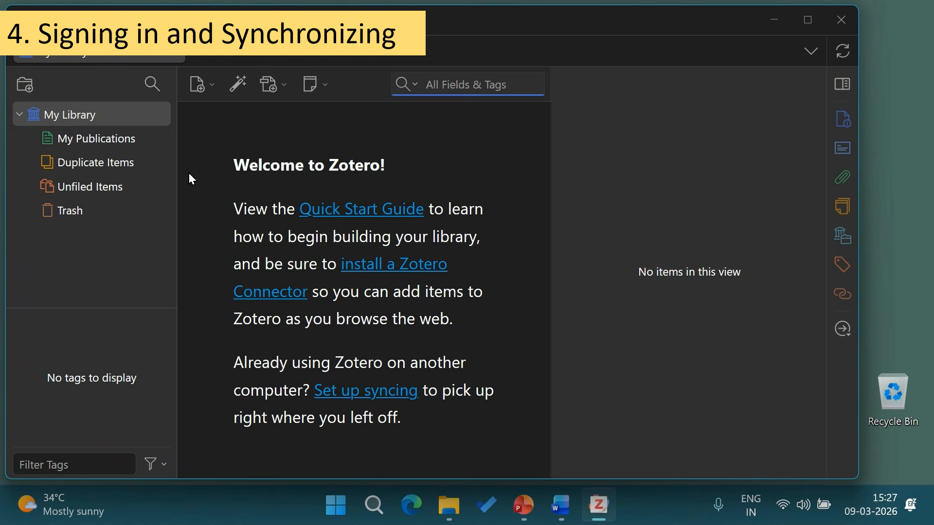
click(797, 24)
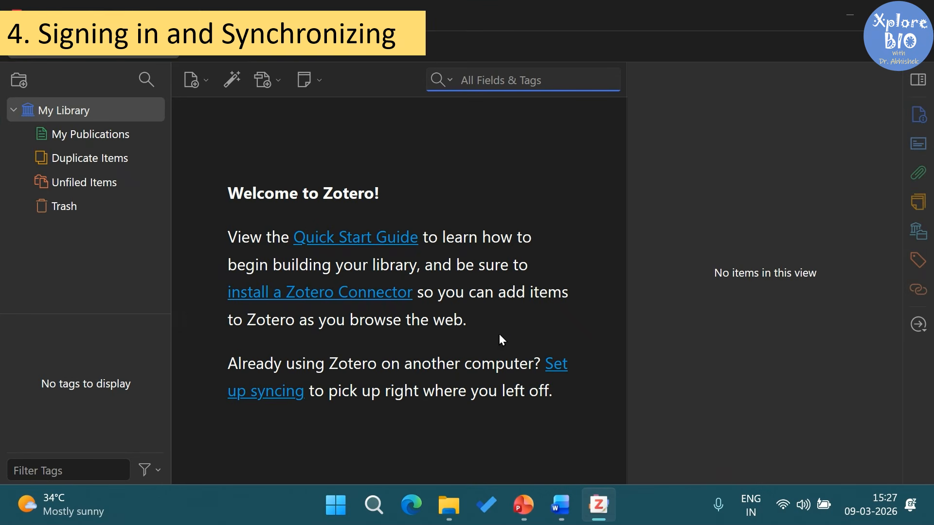
click(93, 22)
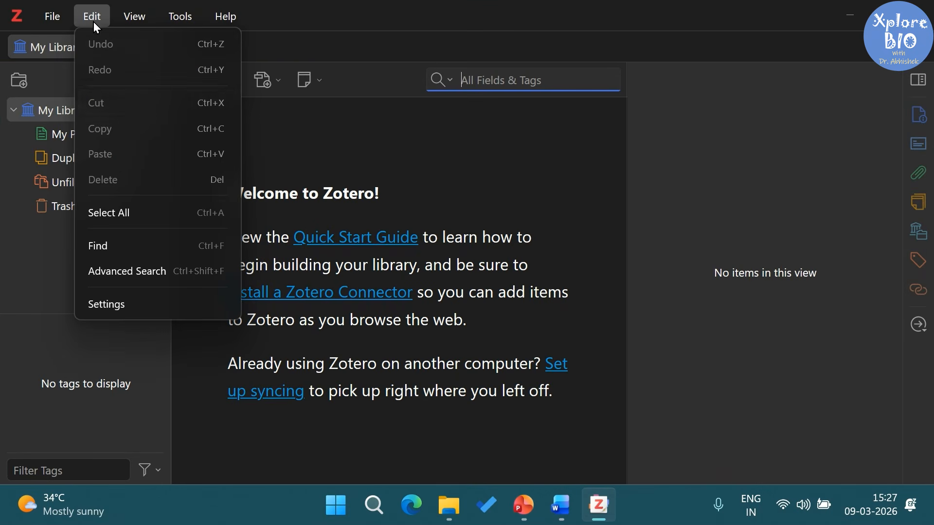
click(138, 311)
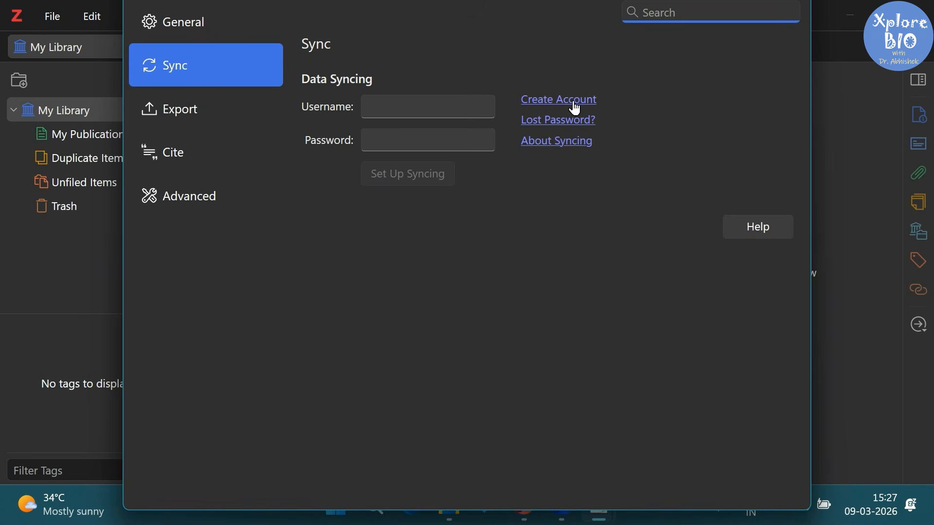
Step: Enter the Zotero account username and password and set up syncing
click(486, 107)
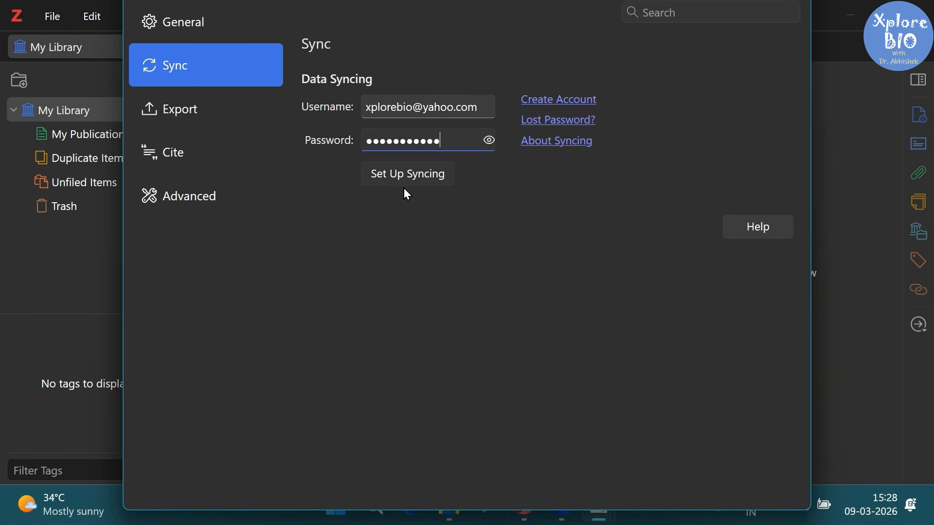
click(420, 179)
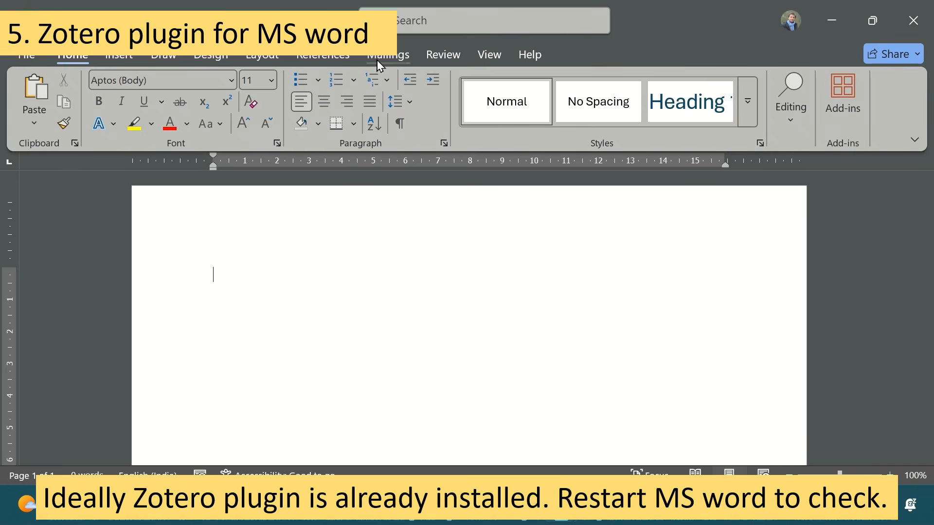
click(441, 511)
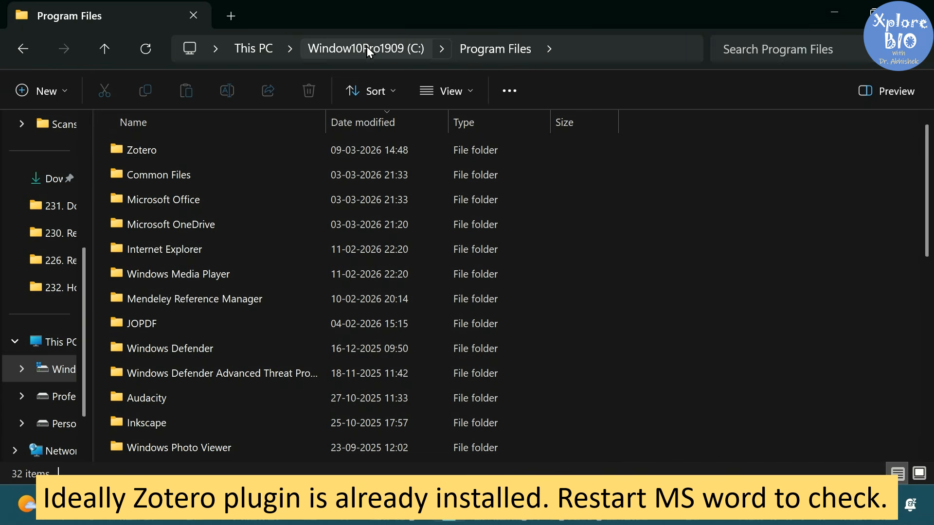
Step: Copy Zotero.dotm from C:\Program Files\Zotero\integration\word-for-windows
double_click(140, 149)
double_click(172, 226)
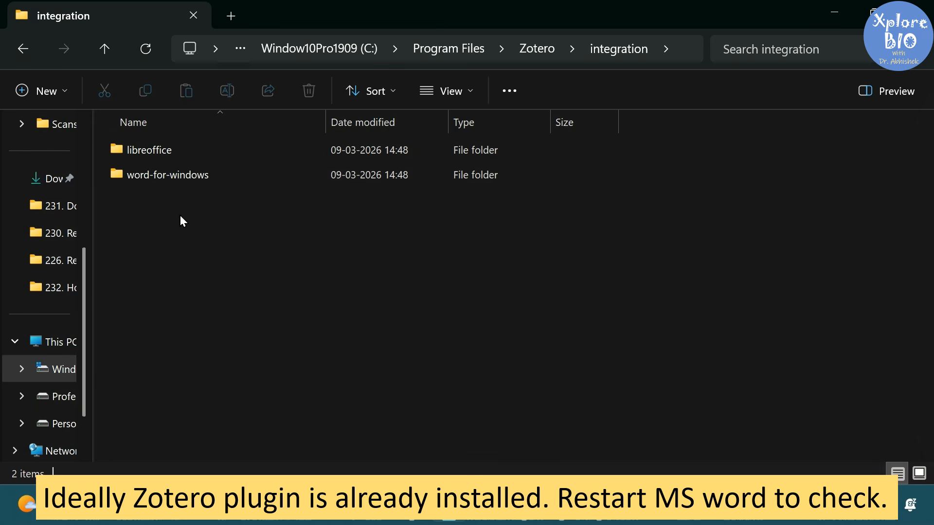
double_click(231, 173)
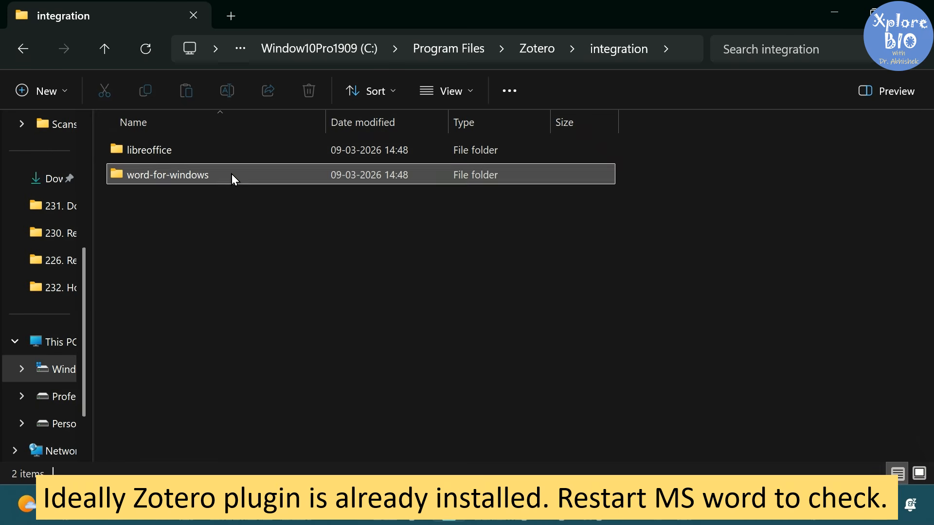
click(167, 175)
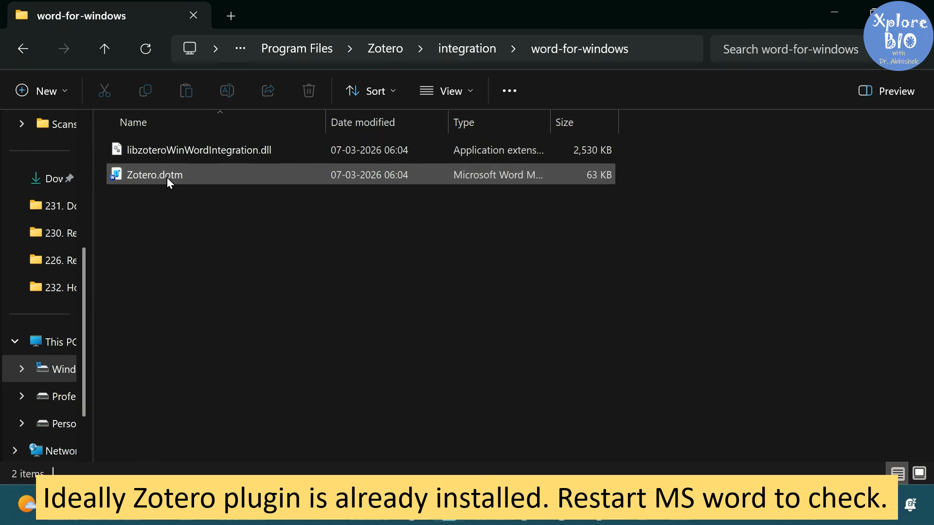
right_click(205, 175)
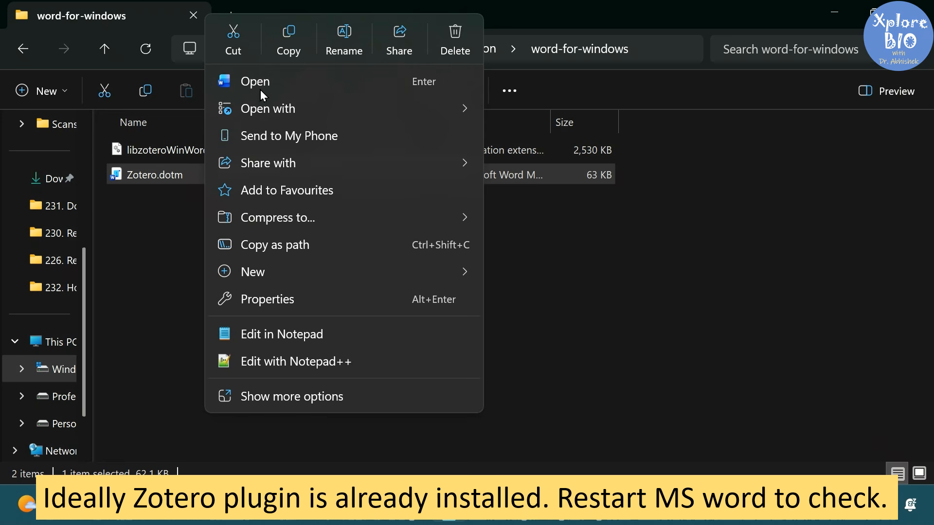
click(284, 46)
click(459, 346)
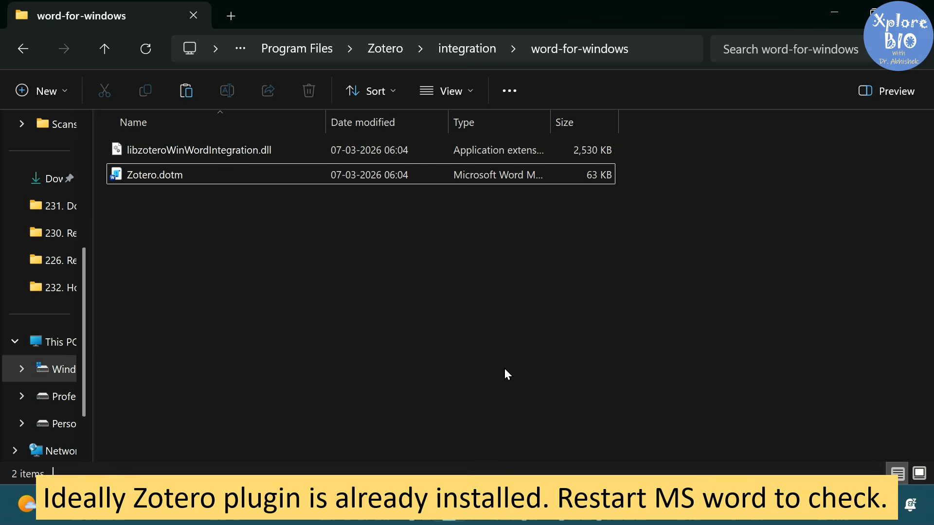
mouse_move(562, 513)
click(644, 438)
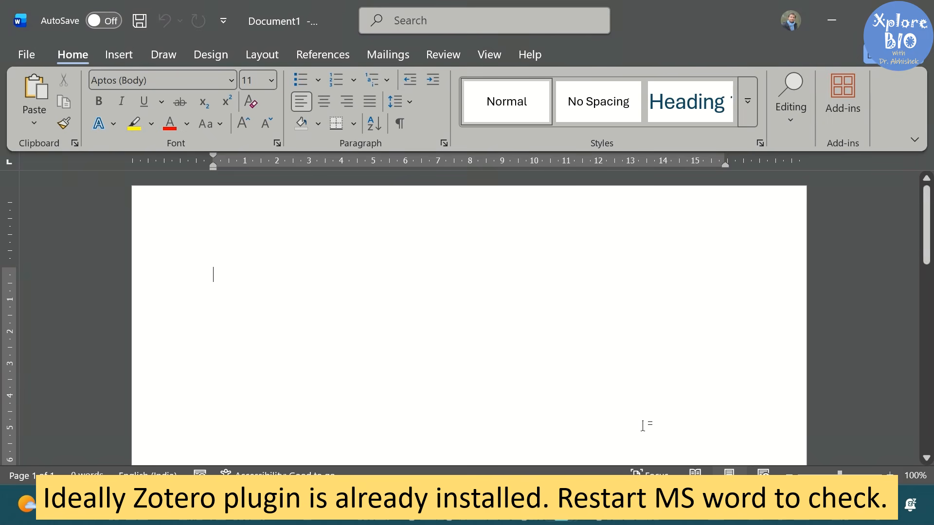
Step: Open Word's STARTUP folder via Options > Advanced > File Locations > Startup
click(28, 59)
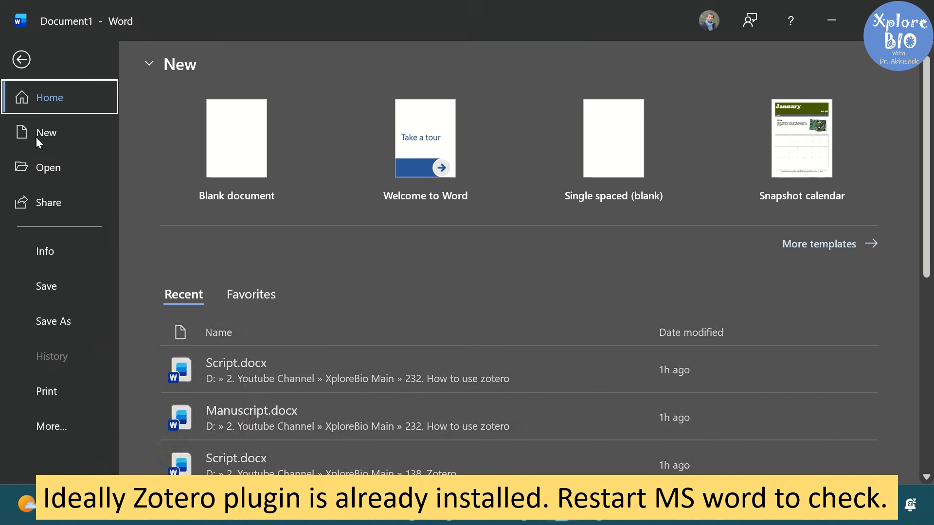
click(71, 427)
click(163, 425)
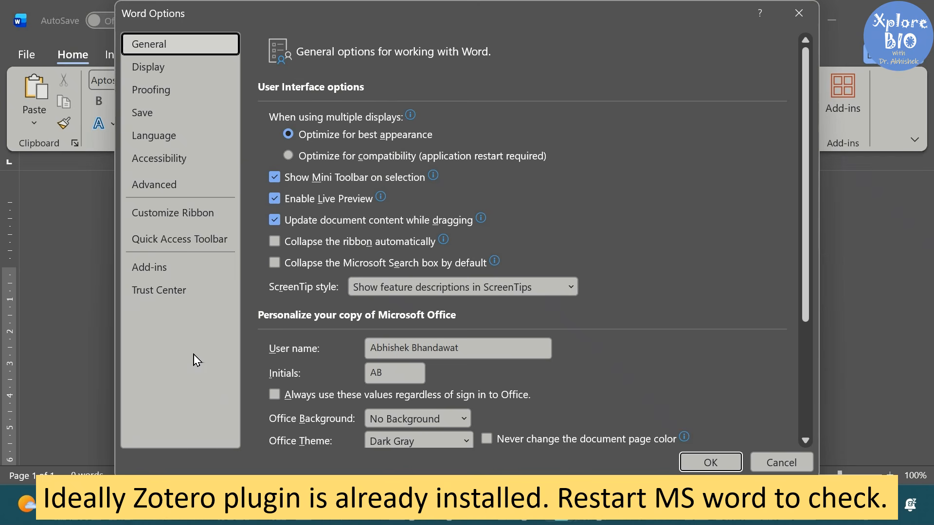
click(149, 185)
scroll(402, 297, down, 15)
scroll(402, 297, down, 2)
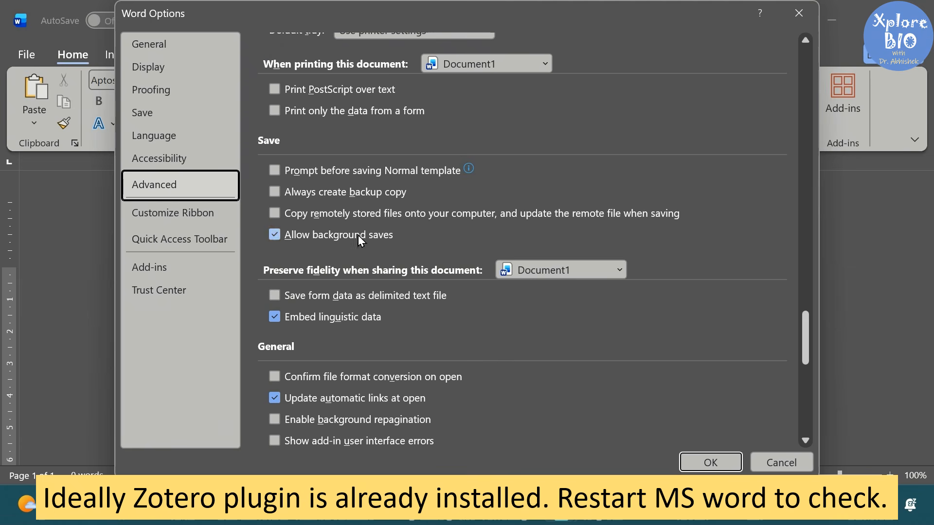
scroll(406, 225, down, 3)
click(332, 376)
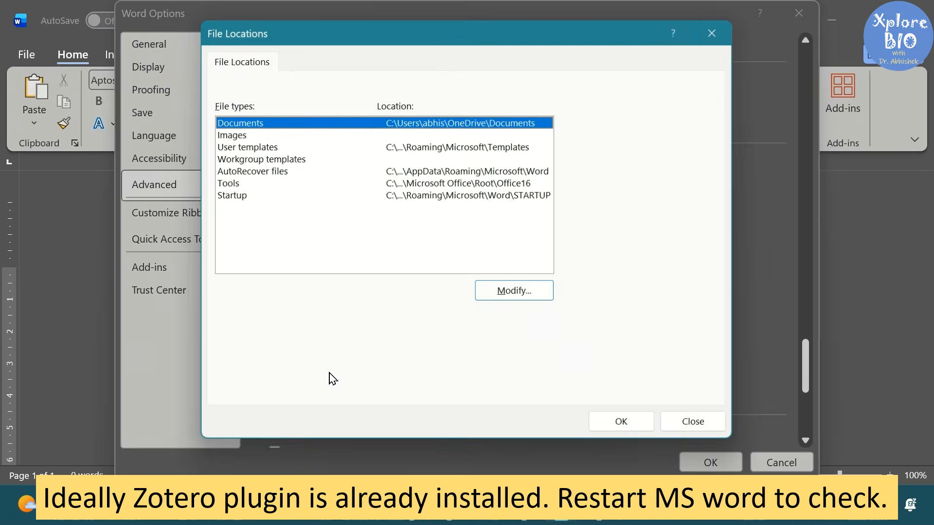
click(232, 200)
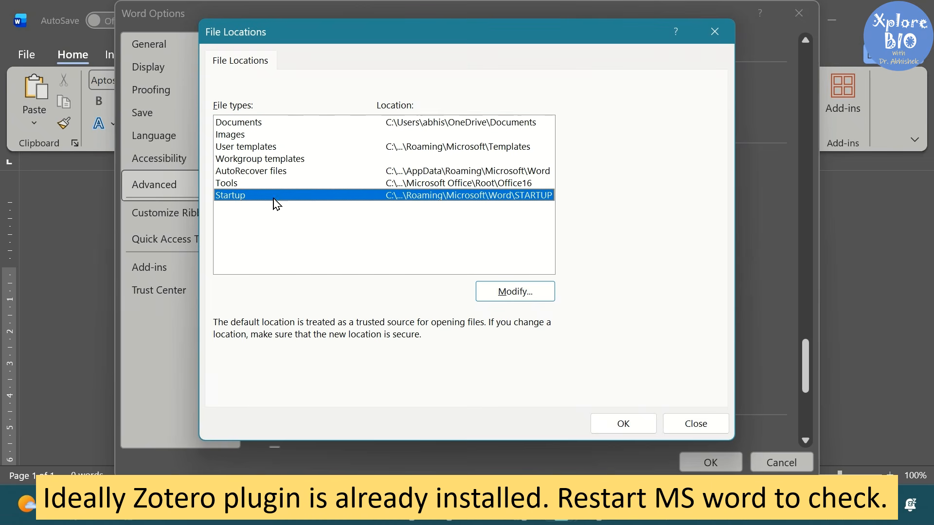
double_click(404, 200)
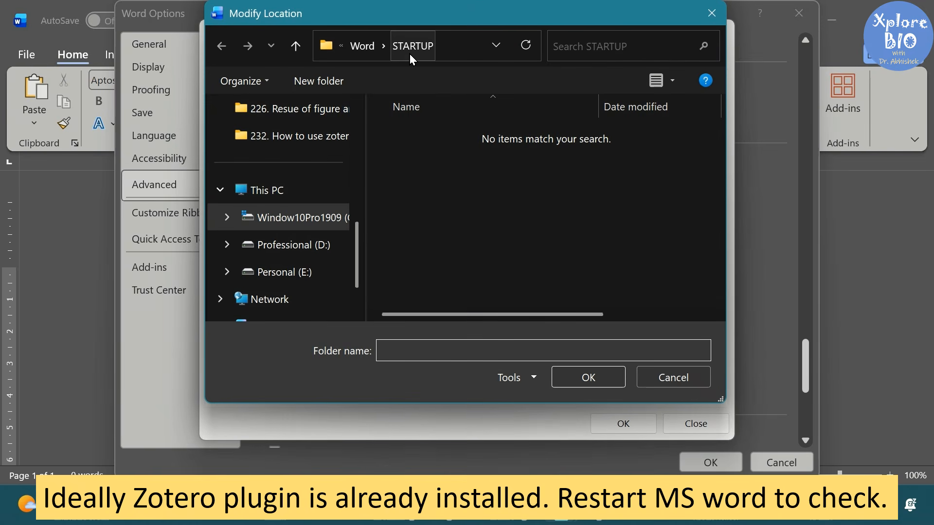
Step: Paste Zotero.dotm, replacing the old copy, then confirm the Zotero tab in a new document
right_click(432, 200)
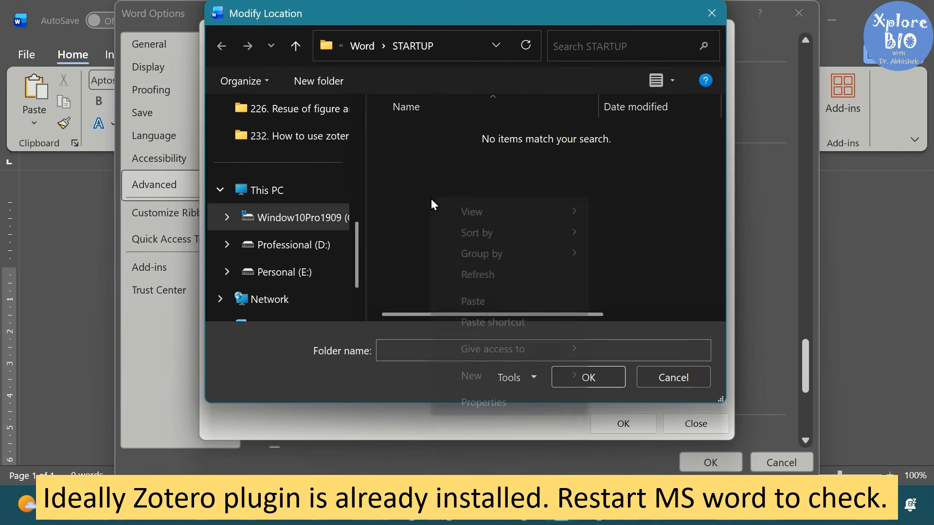
click(483, 300)
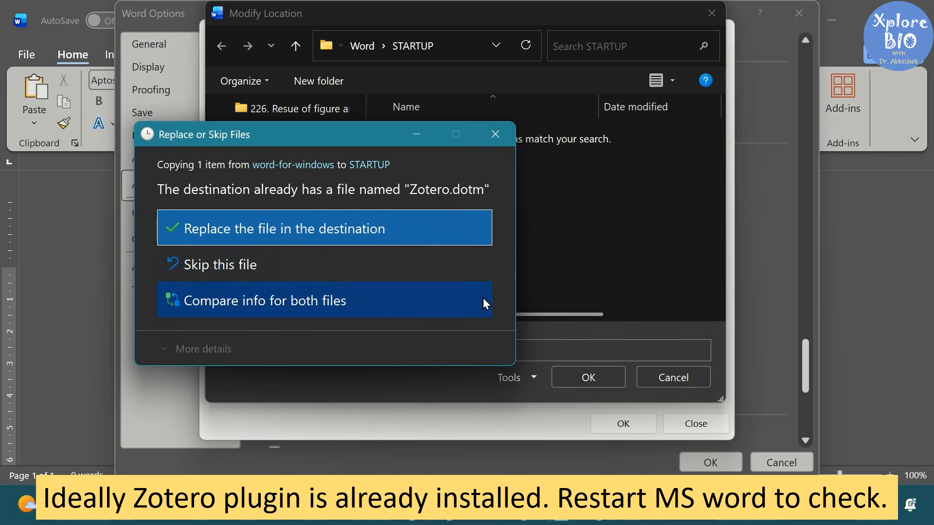
click(351, 225)
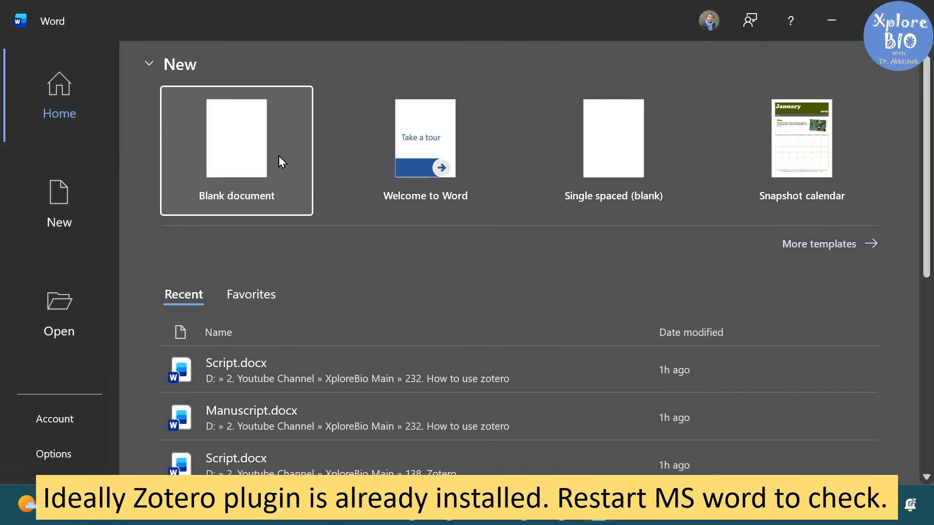
click(279, 155)
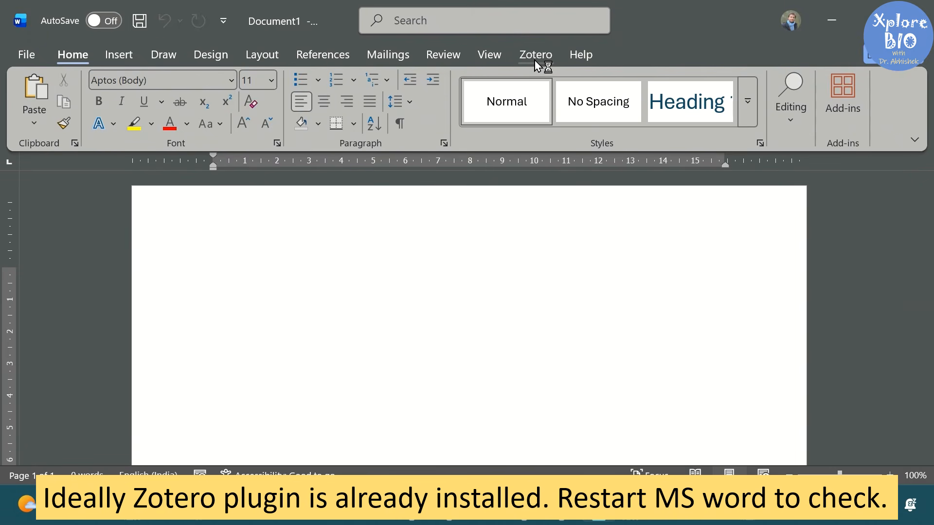
click(536, 54)
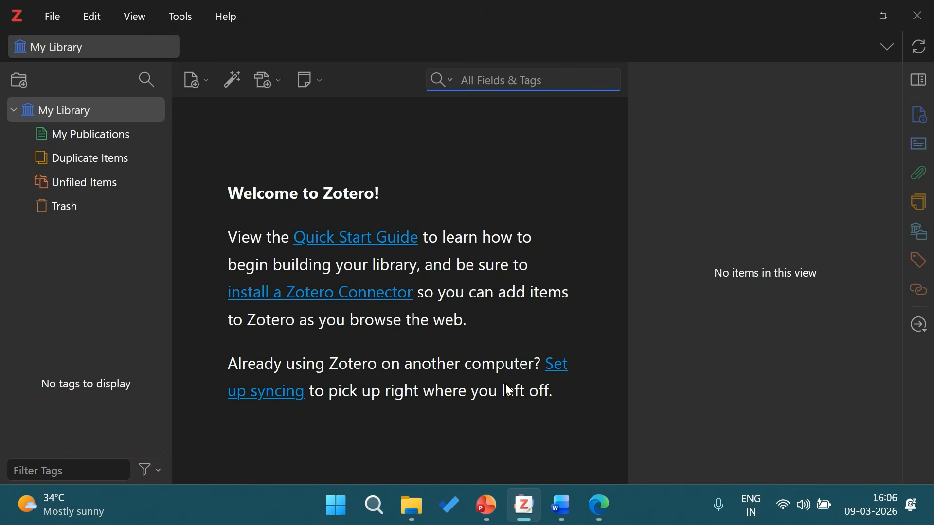
Step: Return to Word, then view the MDPI red beetroot supplementation article in Edge
click(562, 506)
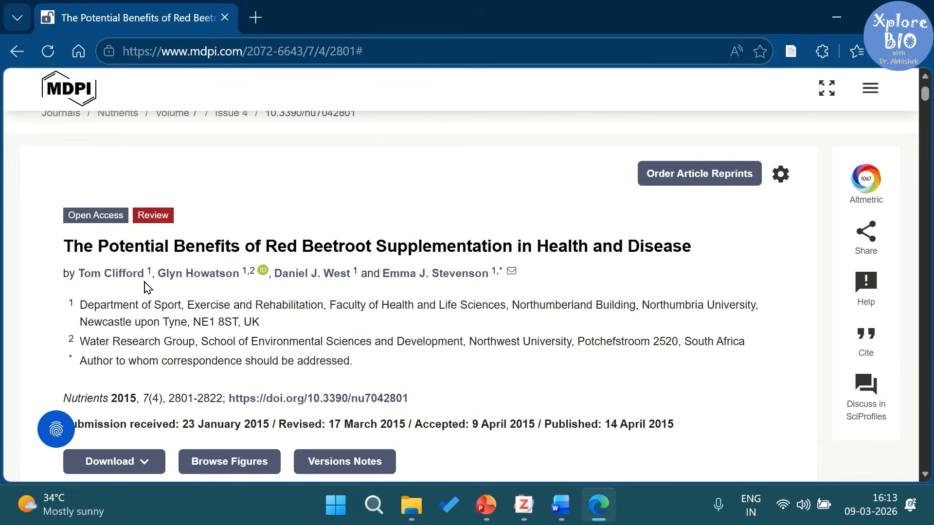
scroll(154, 276, down, 4)
scroll(153, 276, down, 3)
scroll(156, 273, up, 7)
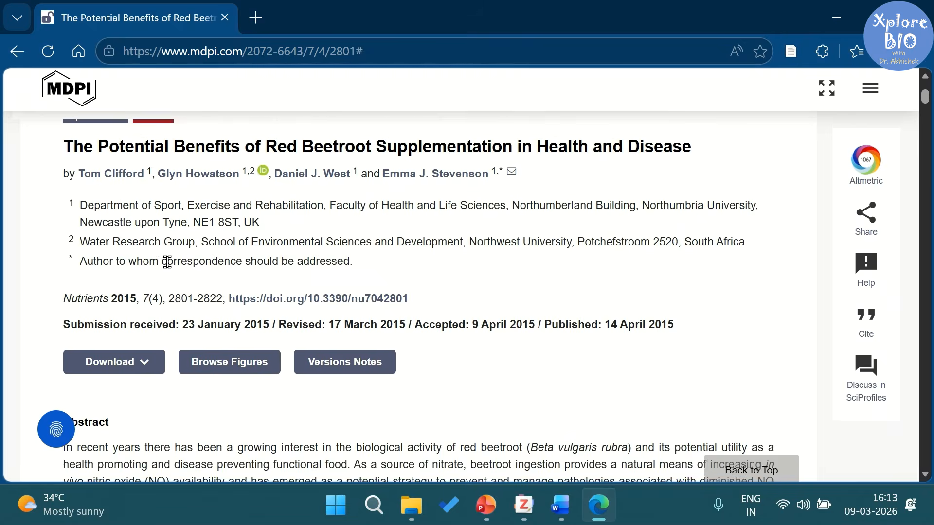
Step: Save the red beetroot article with its PDF to My Library using Zotero Connector
click(790, 54)
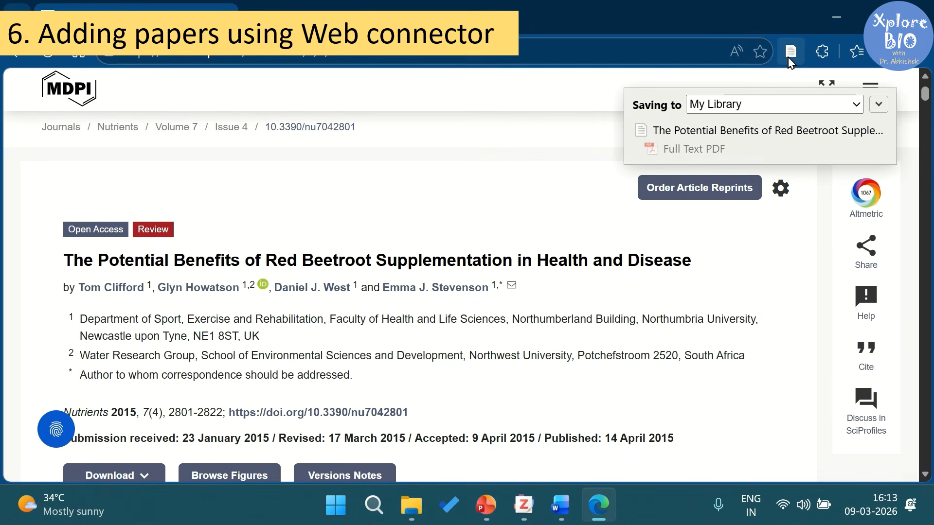
click(879, 105)
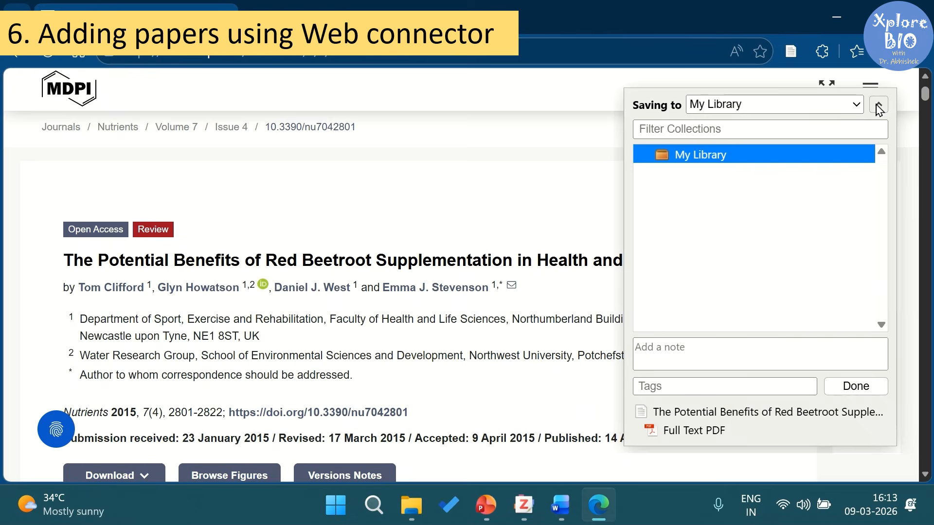
click(855, 386)
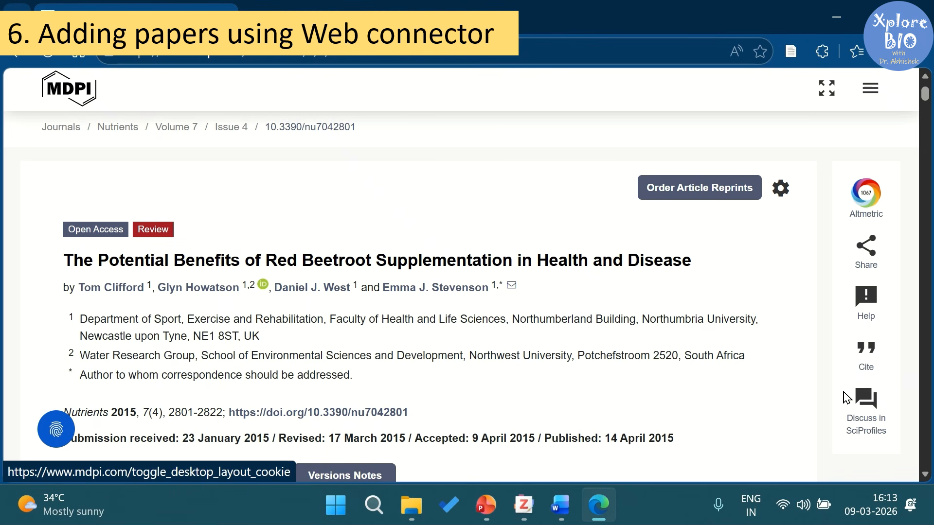
click(522, 504)
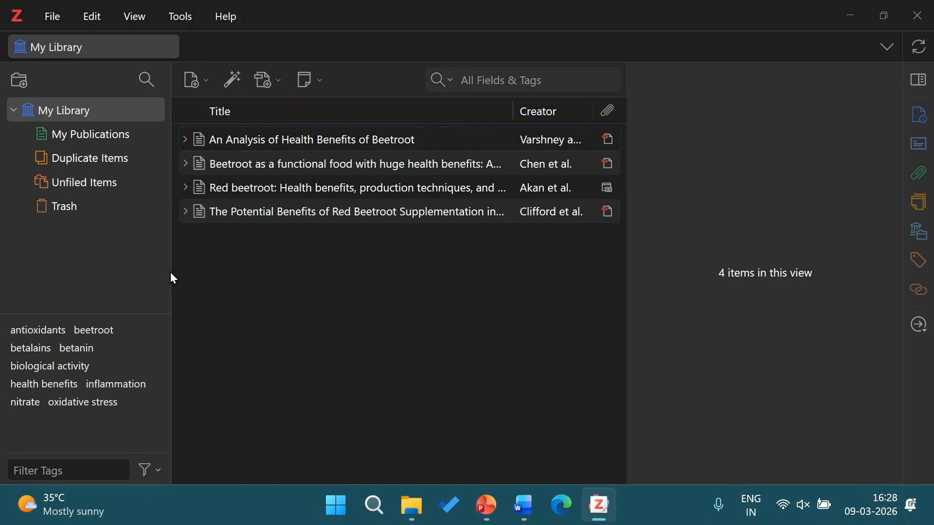
Step: Create a new collection named Beetroot
click(13, 83)
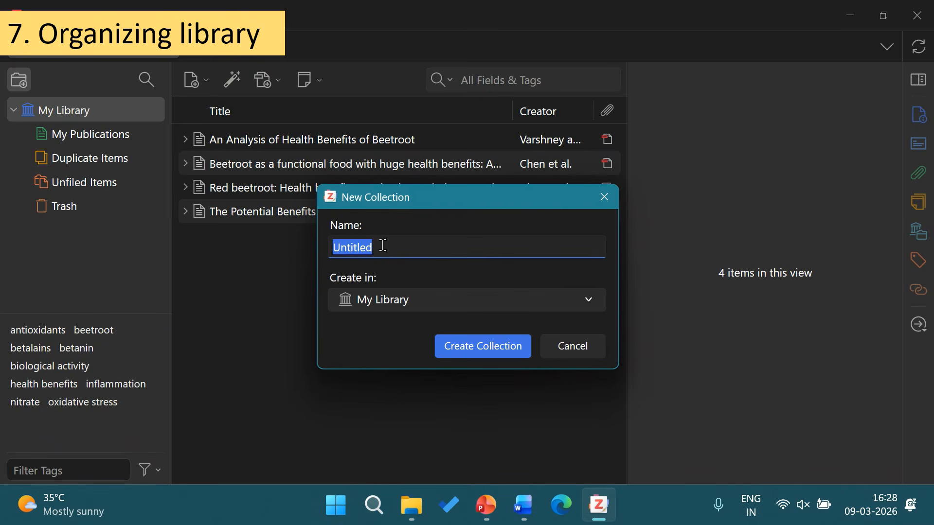
text(Bet)
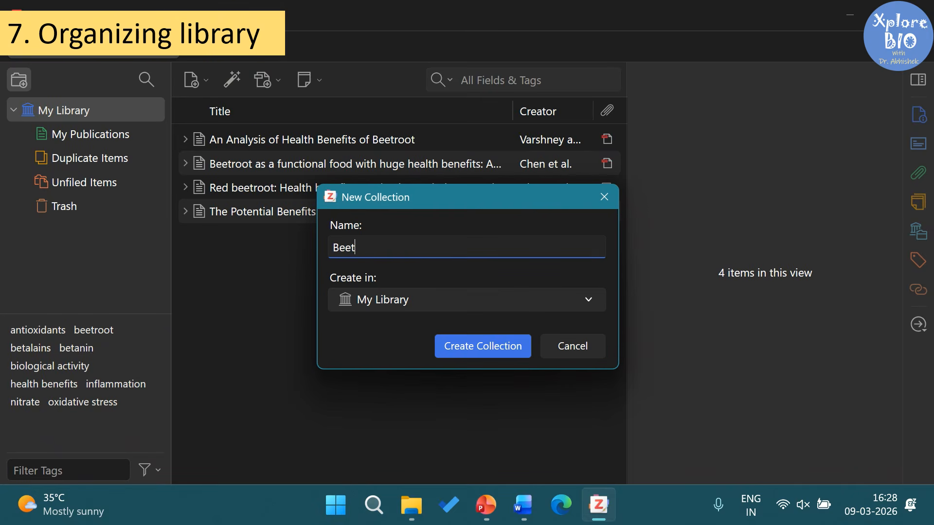
click(506, 347)
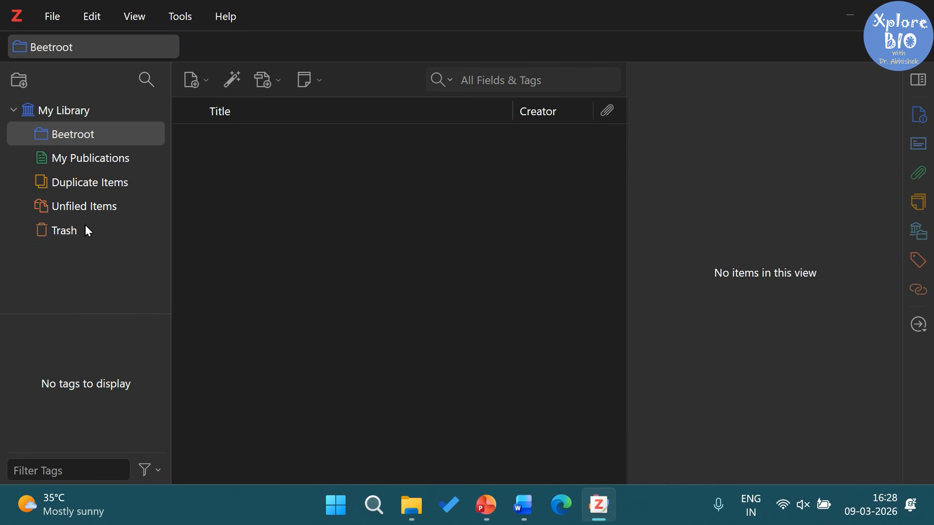
Step: Add the four beetroot articles from My Library to Beetroot and view that collection
click(55, 110)
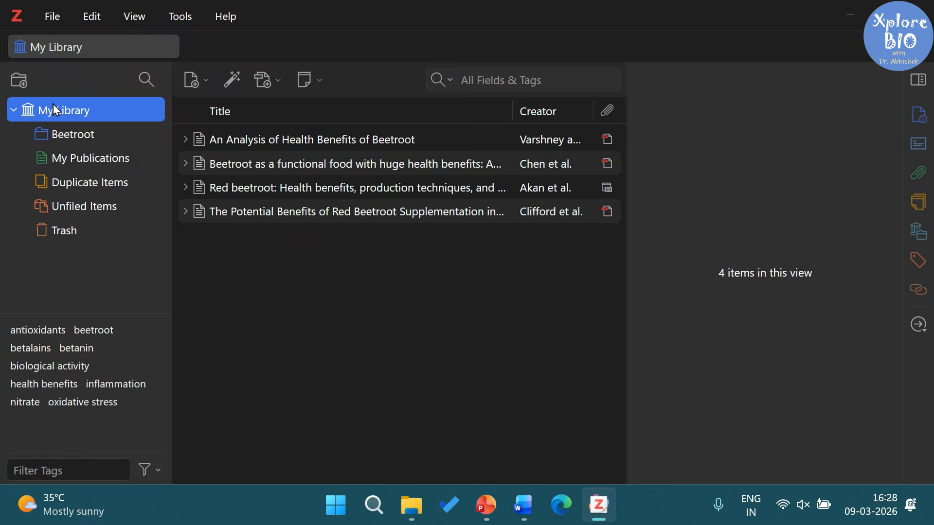
click(236, 143)
ctrl+click(309, 165)
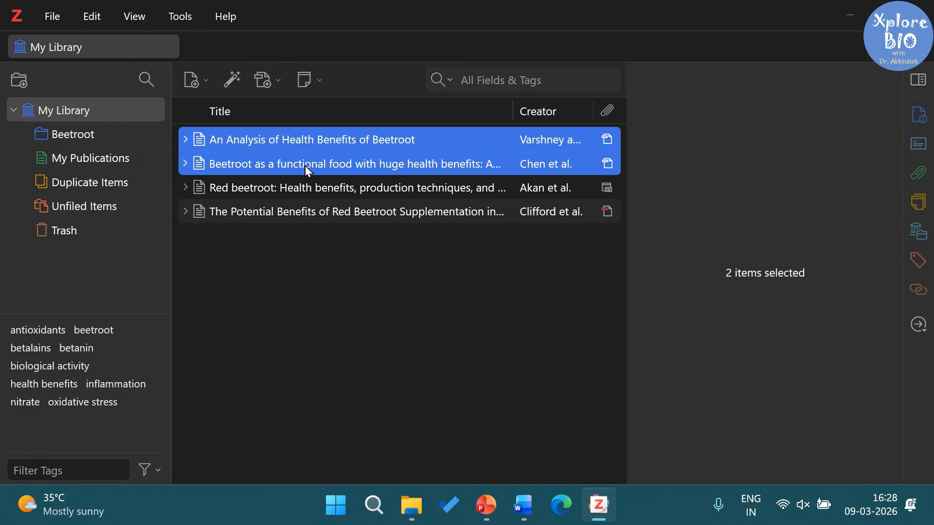
ctrl+click(309, 189)
ctrl+click(309, 212)
right_click(310, 212)
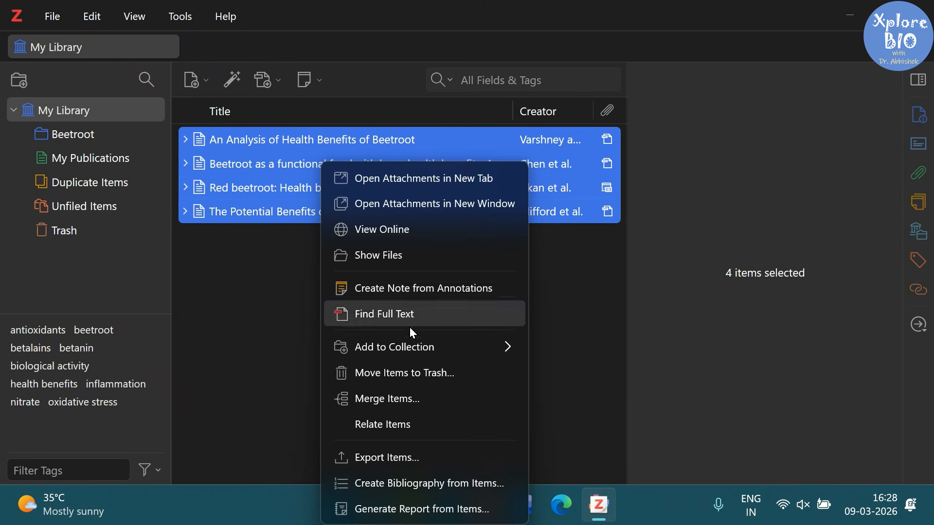
mouse_move(512, 345)
click(590, 385)
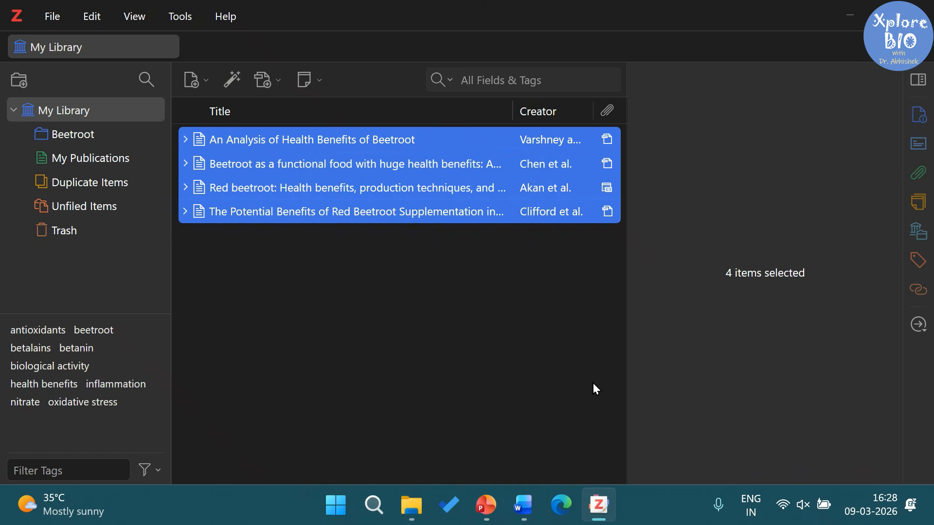
click(78, 134)
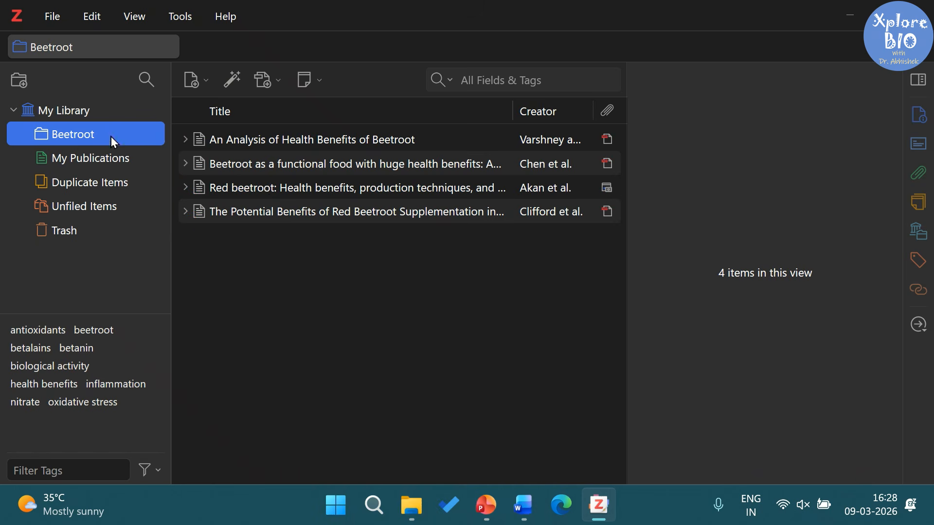
click(287, 259)
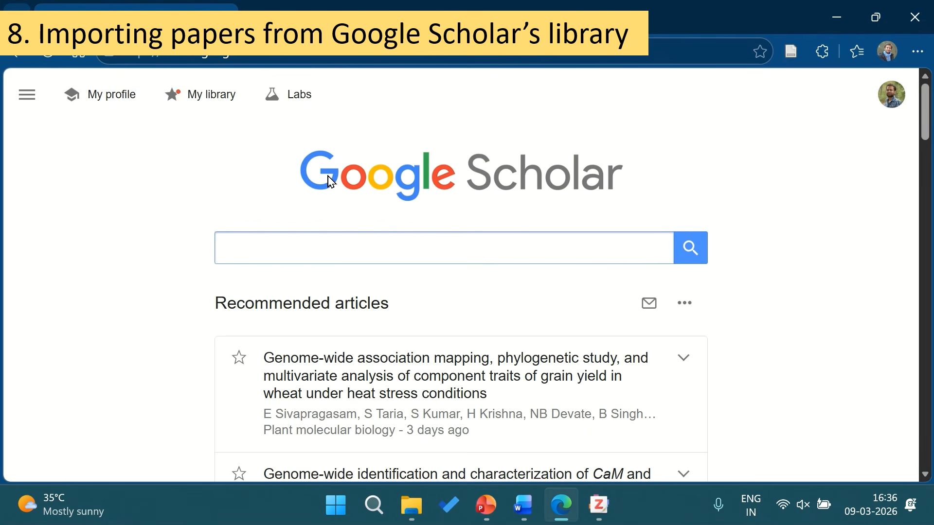
Step: From My library's Beetroot label, export all the red beetroot papers in RefMan format
click(213, 105)
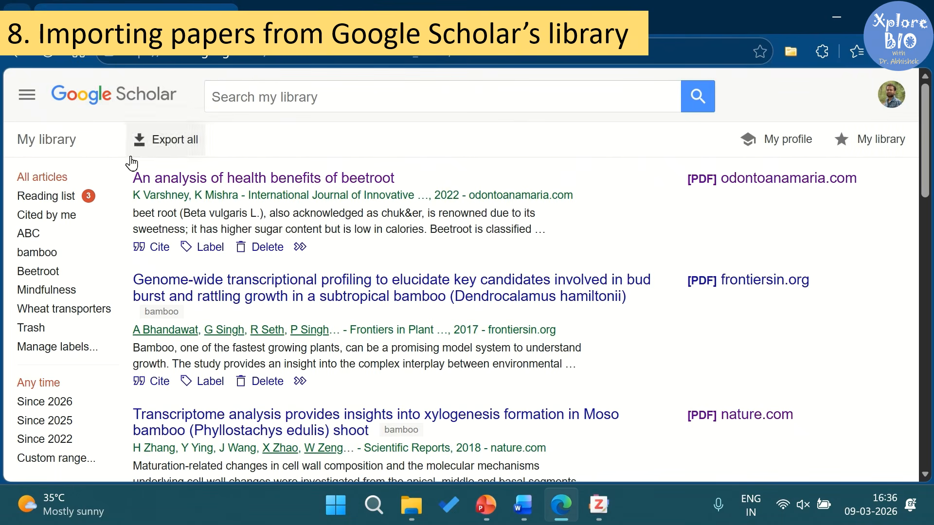
click(48, 279)
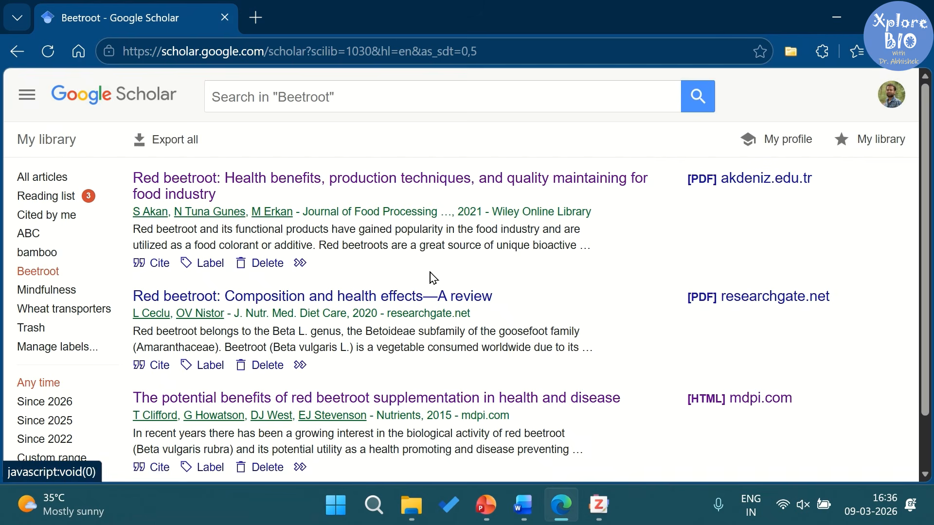
scroll(432, 277, down, 2)
scroll(419, 309, up, 2)
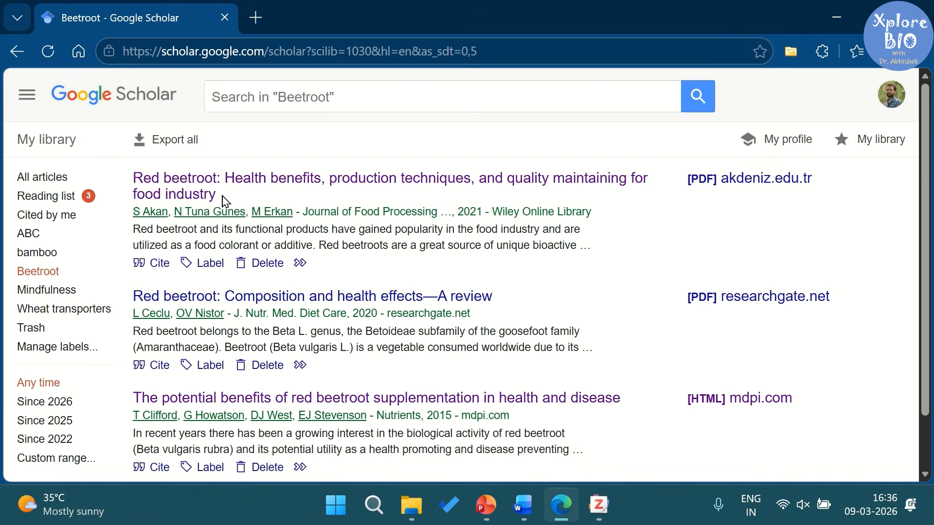
click(179, 150)
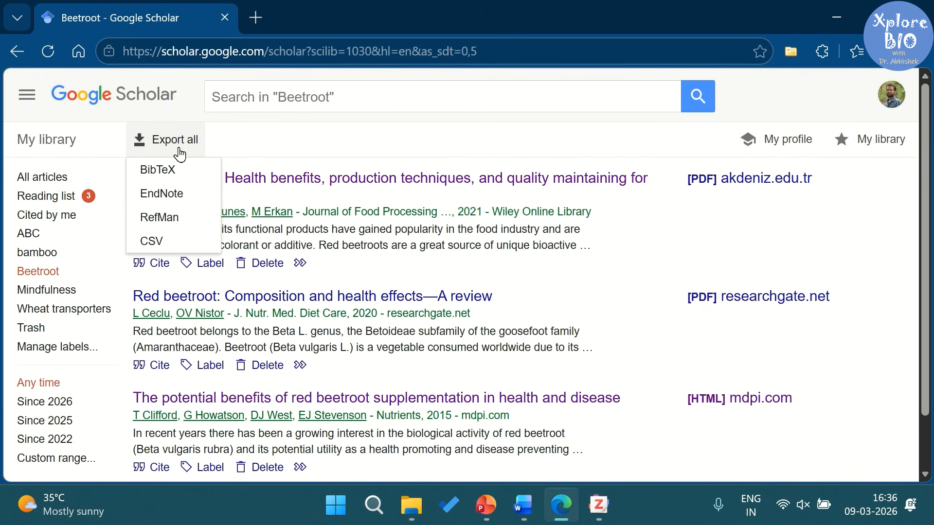
click(175, 217)
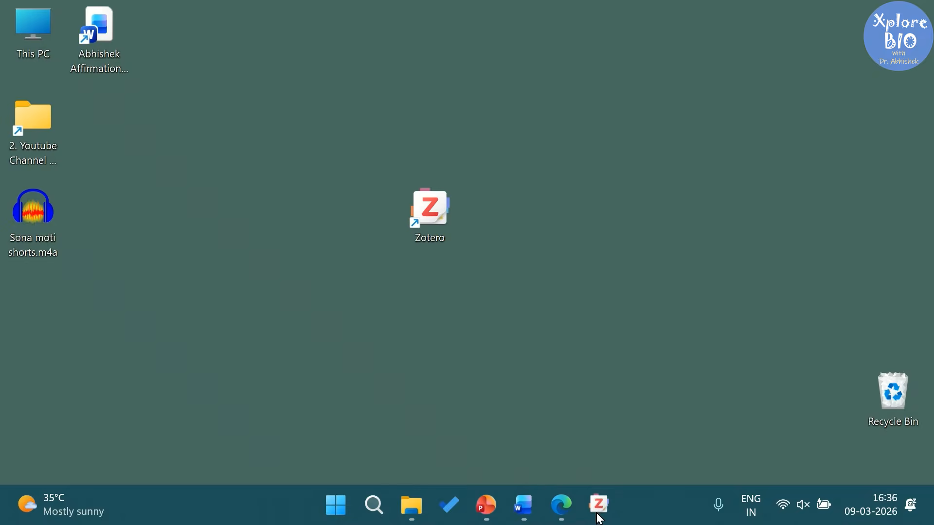
Step: Start a Zotero import from a file and pick citations.ris in the Downloads folder as its source
click(600, 517)
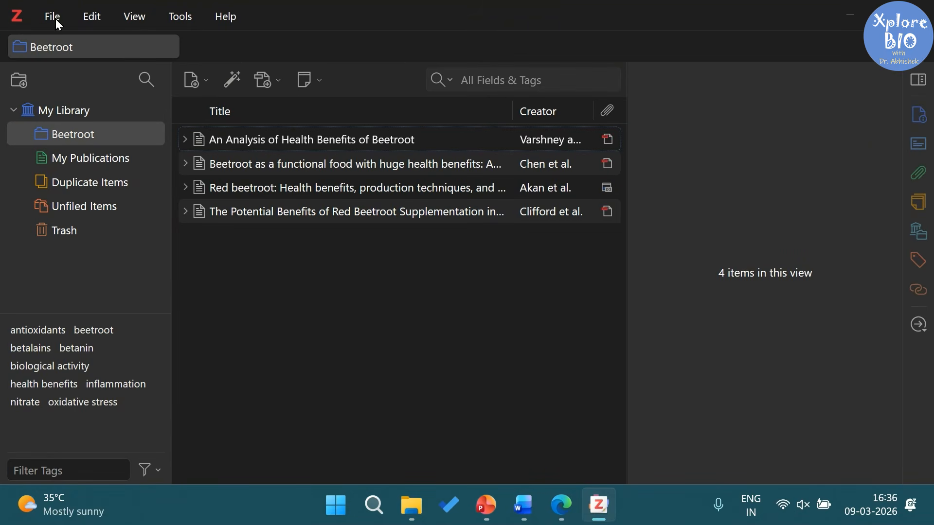
click(59, 25)
click(114, 300)
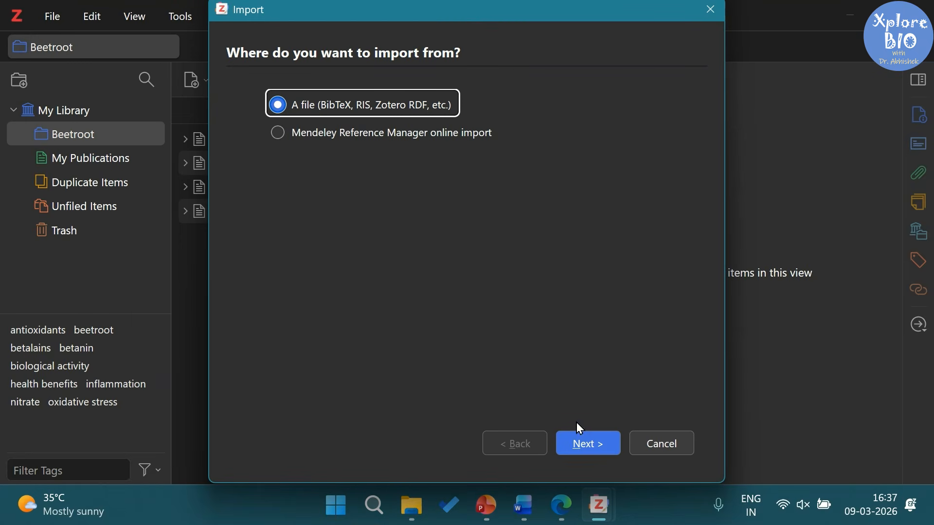
click(583, 437)
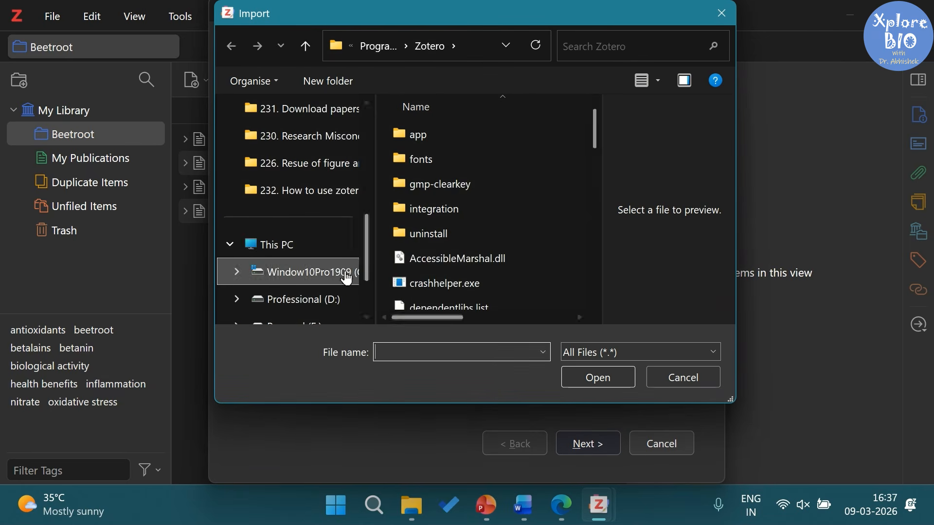
scroll(344, 273, up, 3)
click(340, 271)
click(448, 166)
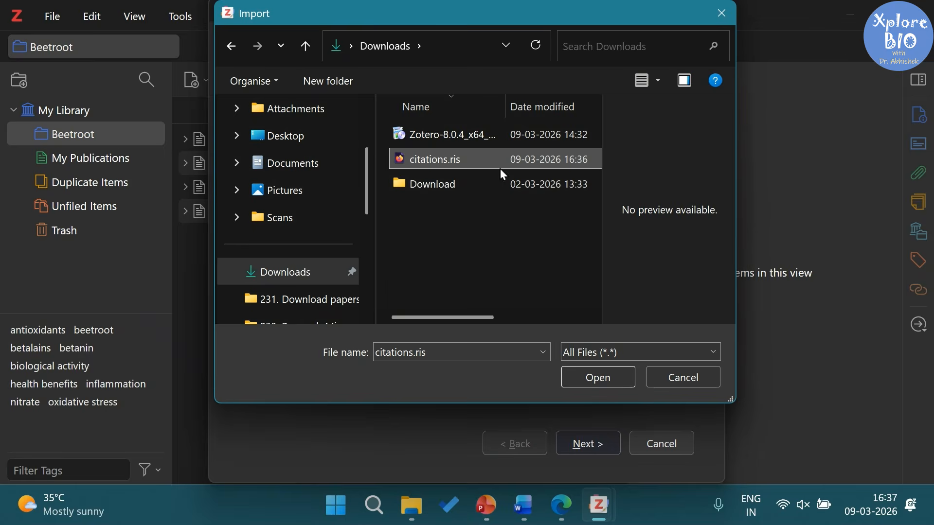
click(583, 379)
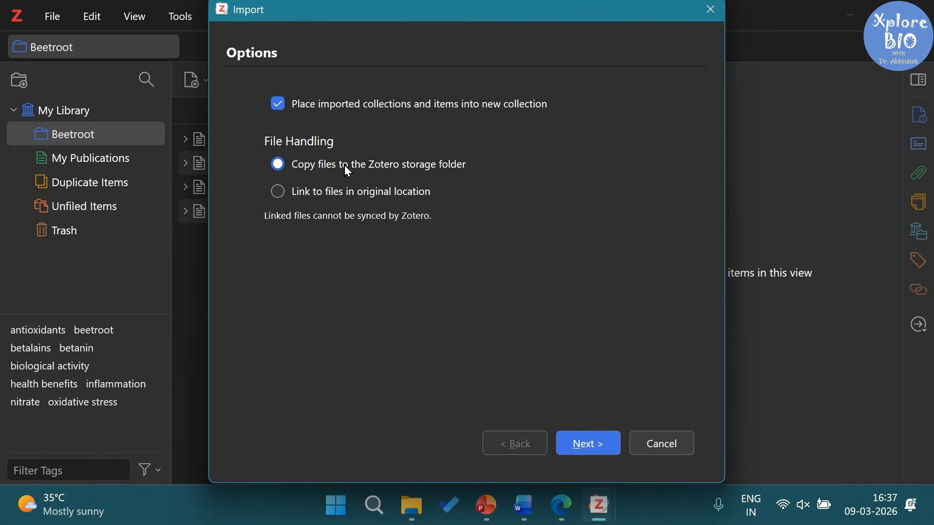
Step: Finish the import, add the three new items to Beetroot, and view its Red beetroot health benefits paper
click(598, 455)
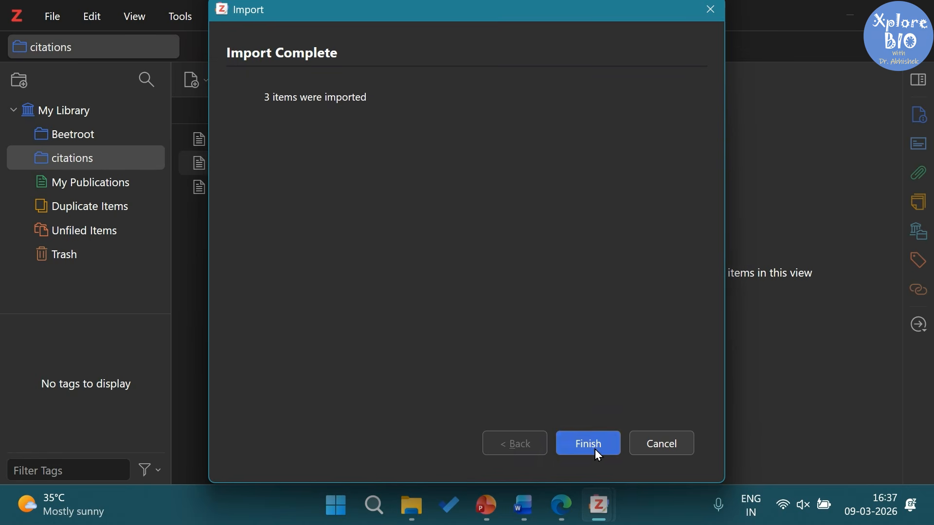
click(599, 441)
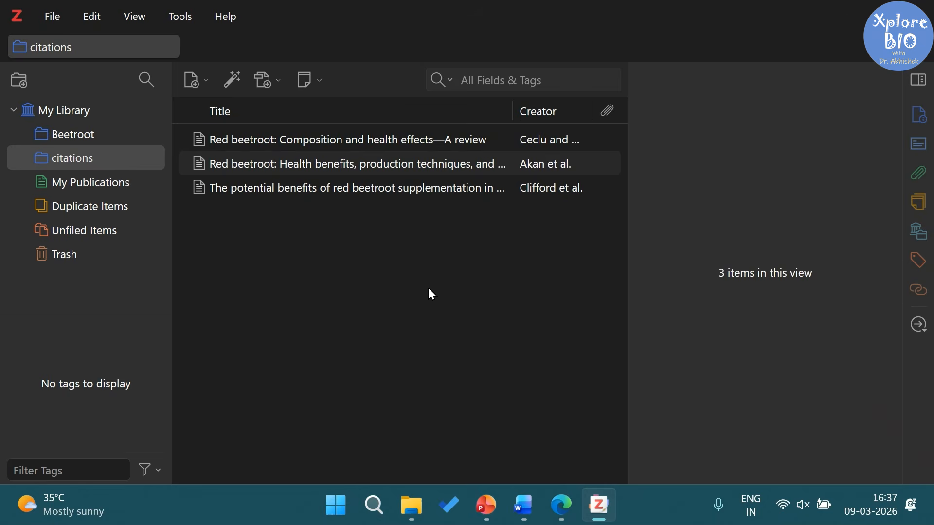
drag(377, 194, 344, 147)
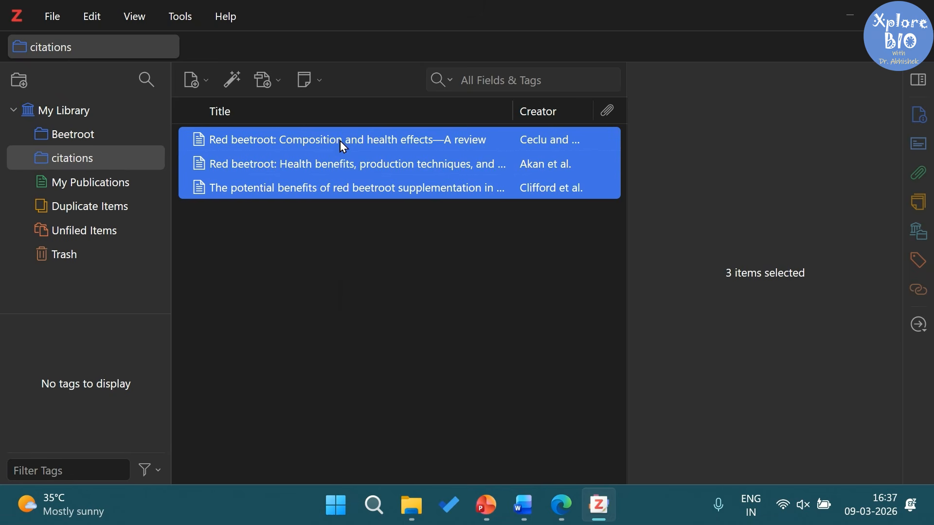
right_click(343, 147)
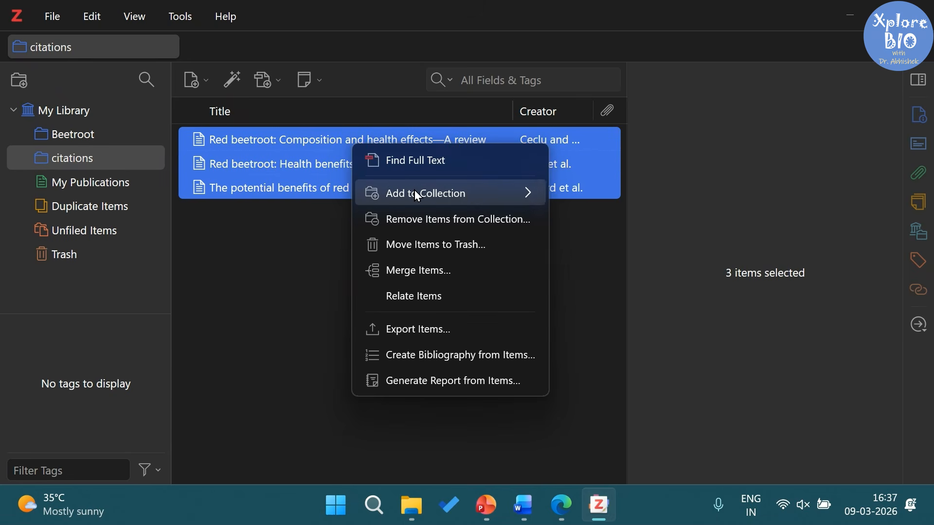
mouse_move(418, 196)
click(609, 226)
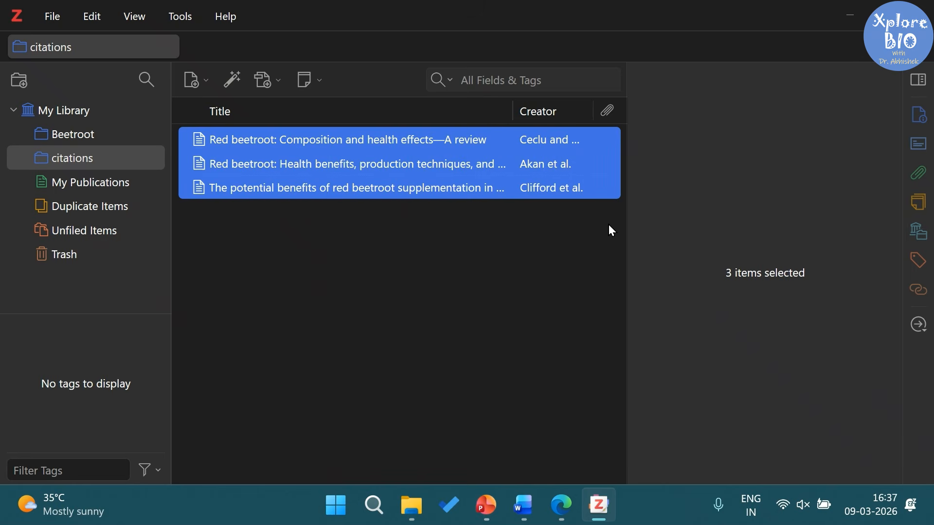
click(70, 134)
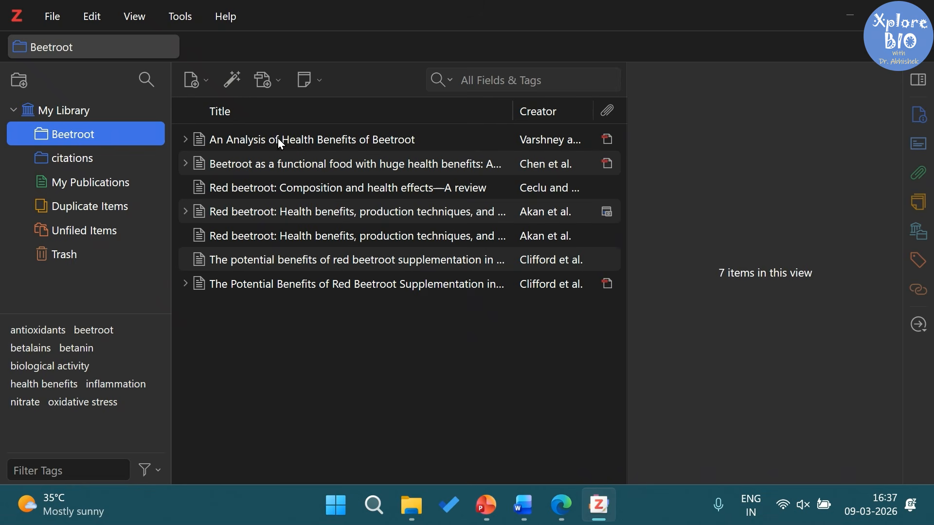
click(317, 215)
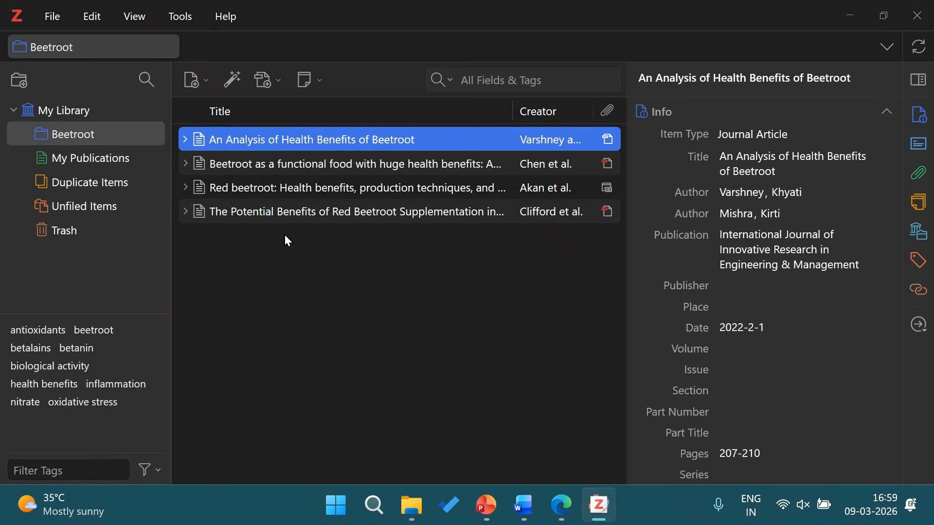
Step: Create a blank Journal Article item in Beetroot and look over its empty fields such as DOI
click(195, 81)
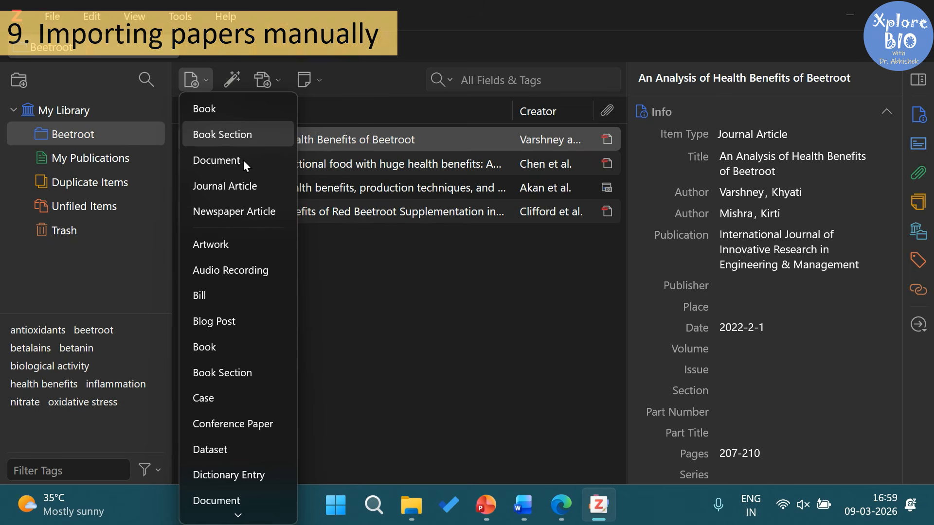
click(249, 186)
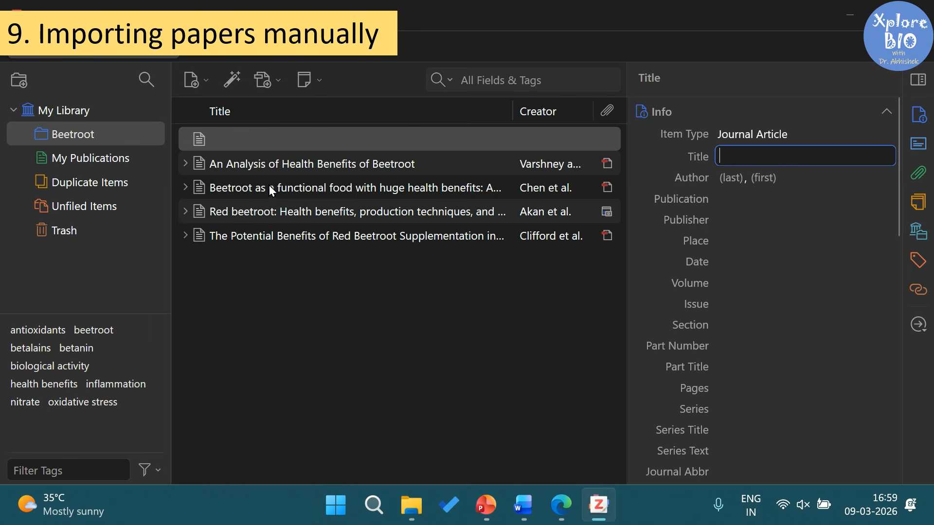
scroll(776, 165, down, 10)
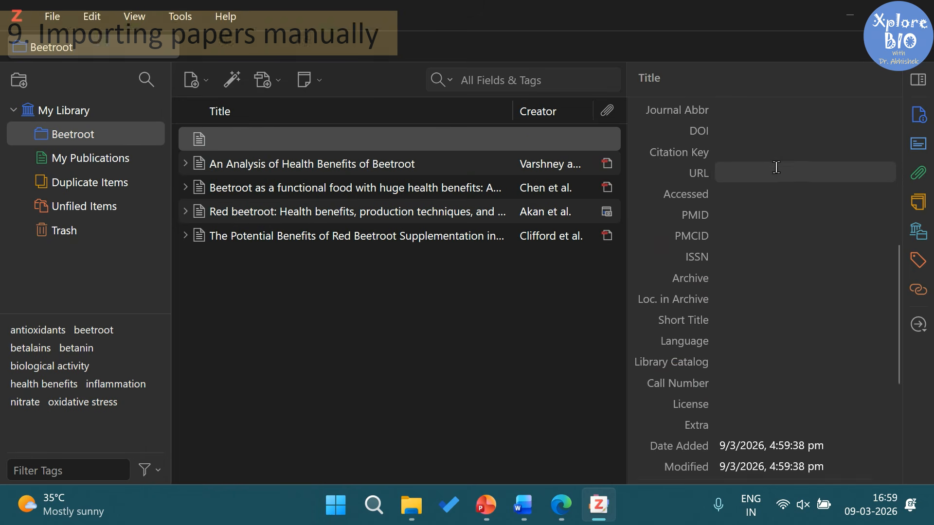
click(749, 252)
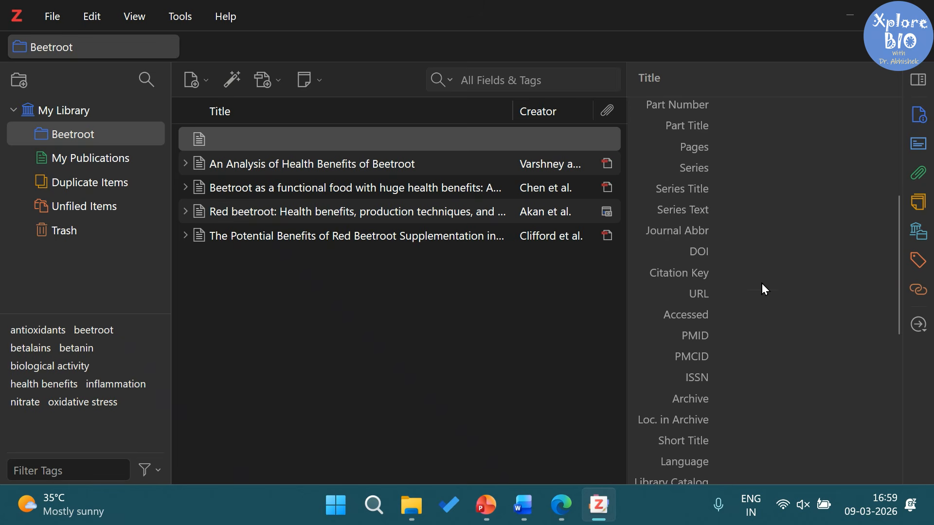
scroll(851, 387, down, 7)
scroll(771, 389, up, 10)
scroll(733, 368, up, 3)
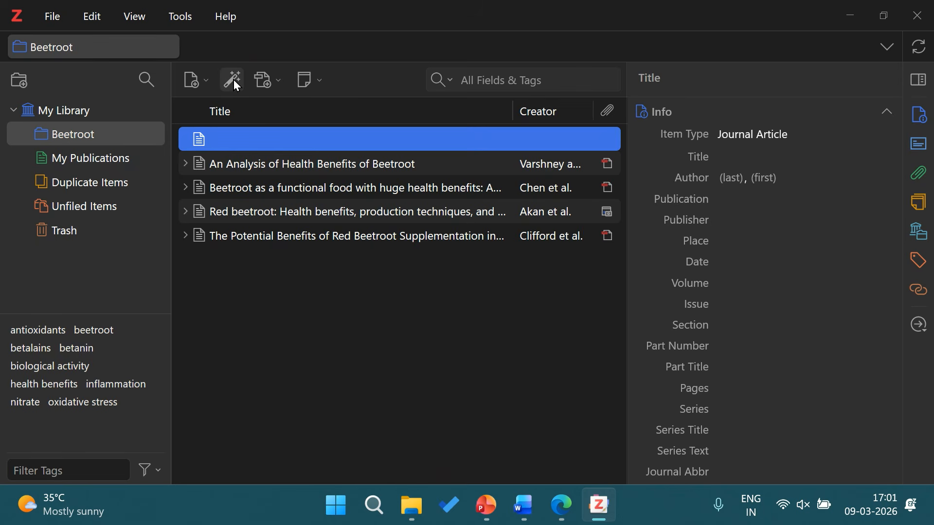
click(233, 80)
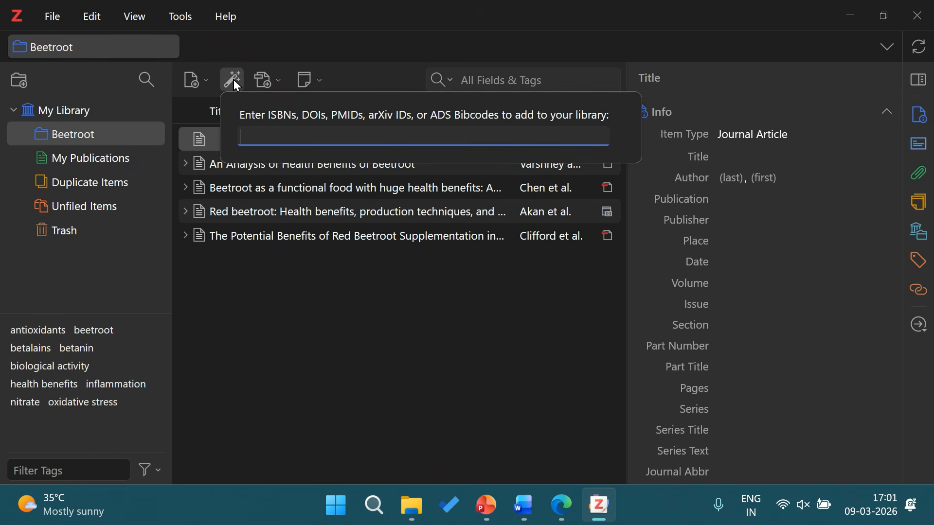
Step: Paste DOI 10.1152/japplphysiol.00372.2013 into the identifier box to add 'Beetroot juice and exercise' (2013)
text(10.1152/japplphysiol.00372.2013)
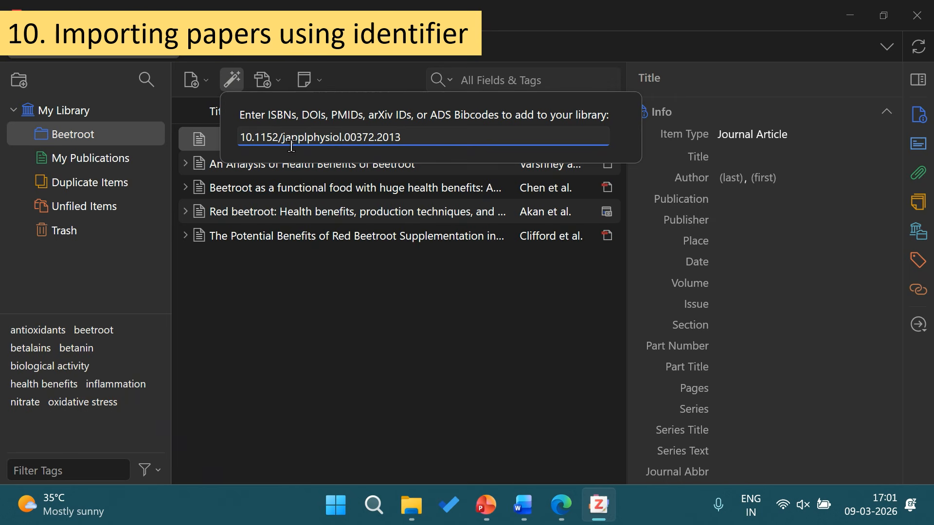
key(Return)
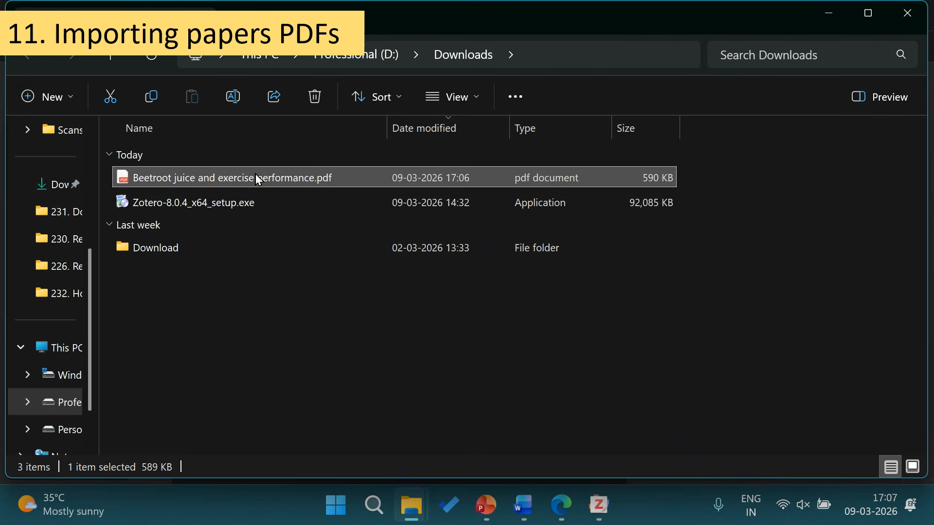
Step: Drag 'Beetroot juice and exercise performance.pdf' from Downloads onto Zotero's Beetroot collection
drag(256, 181, 288, 316)
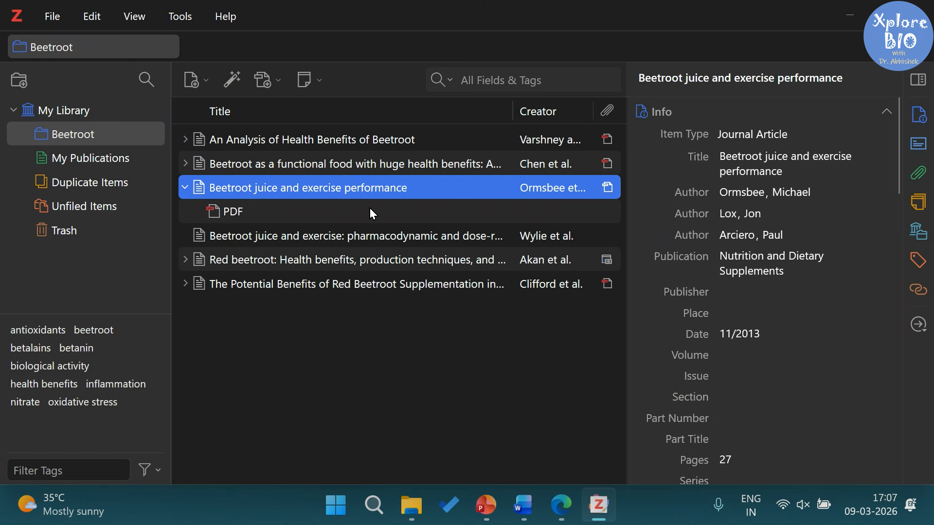
Step: Page through the attached PDF's preview, then reselect the Beetroot juice and exercise performance article
click(215, 214)
scroll(801, 247, down, 3)
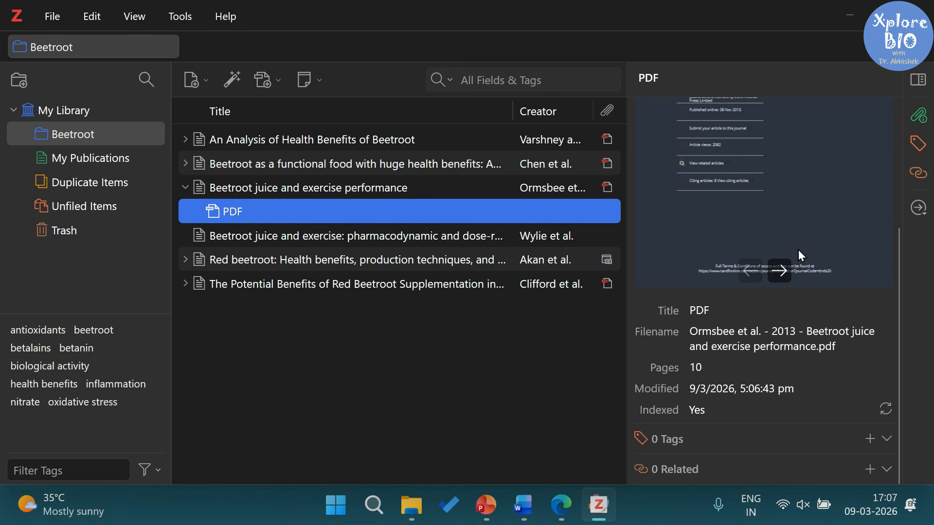
scroll(798, 250, up, 2)
click(783, 391)
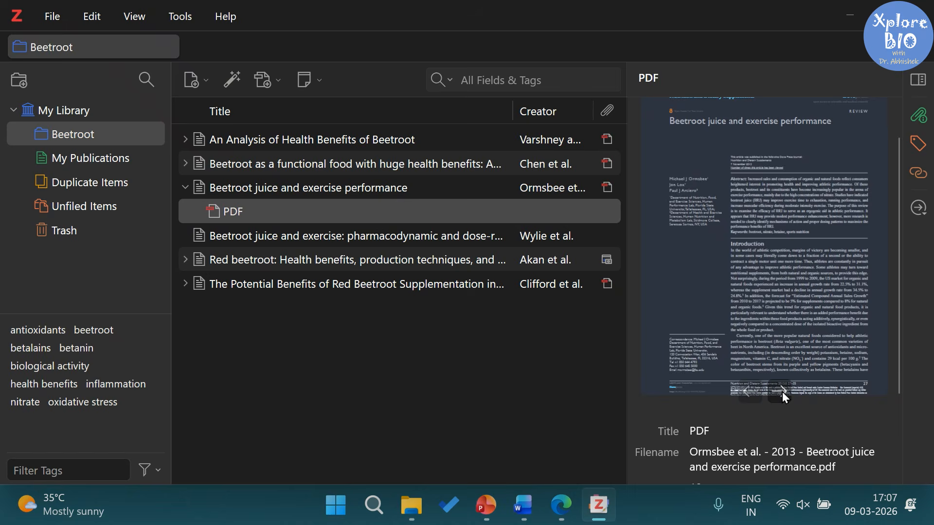
click(782, 392)
click(781, 392)
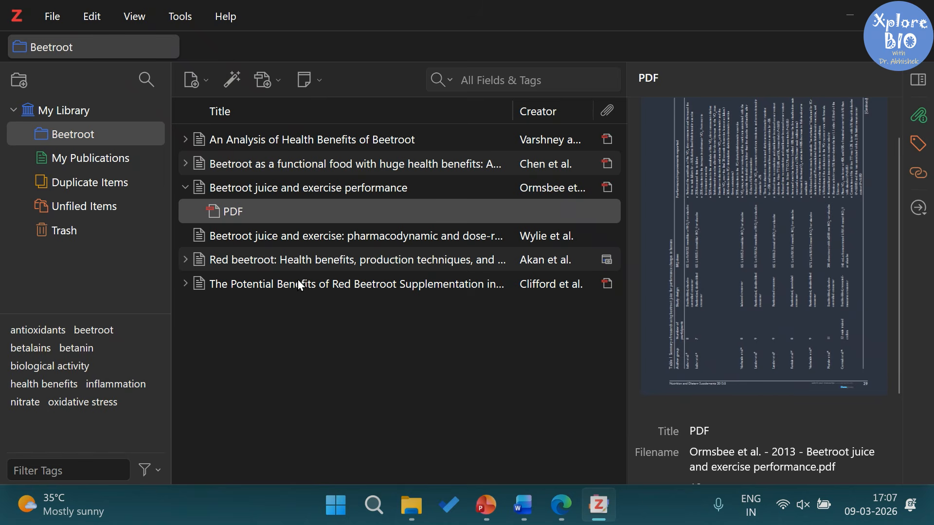
click(274, 192)
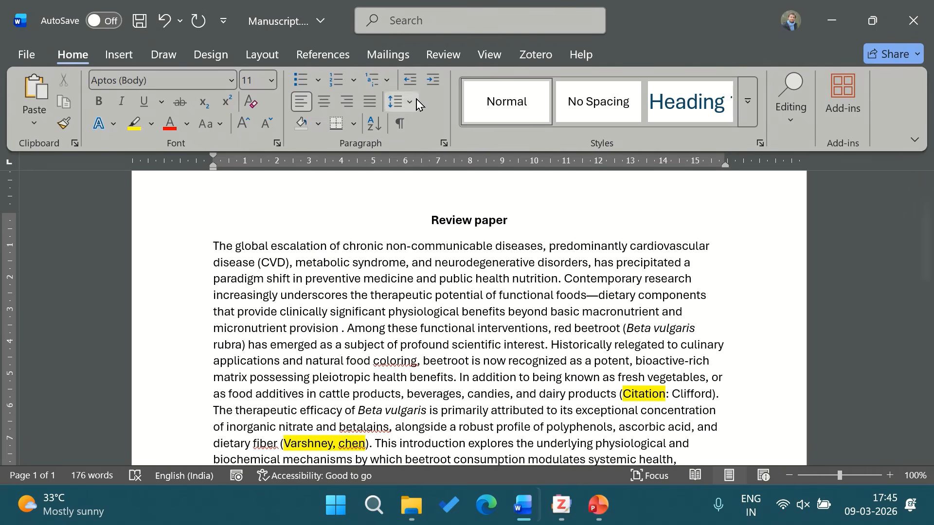
Step: Insert a Zotero citation to Chen et al., 2021 after 'micronutrient provision'
click(532, 56)
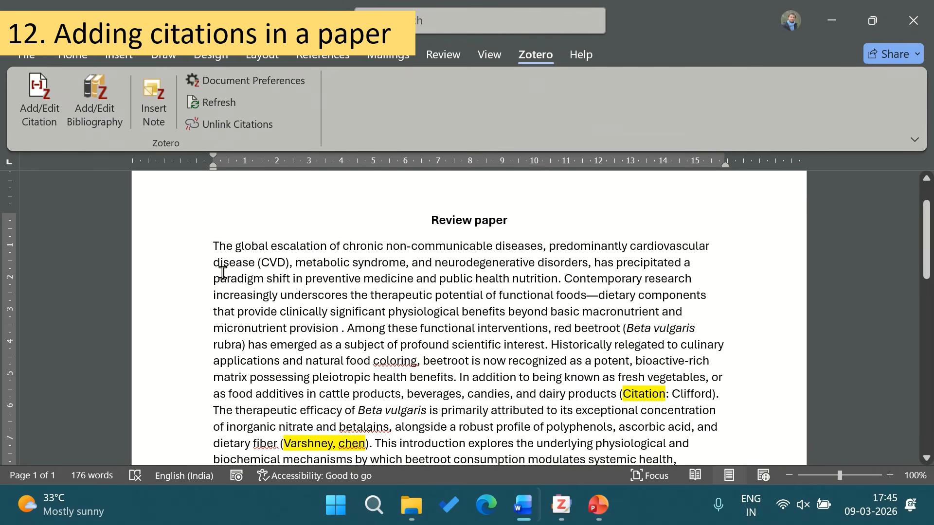
click(44, 111)
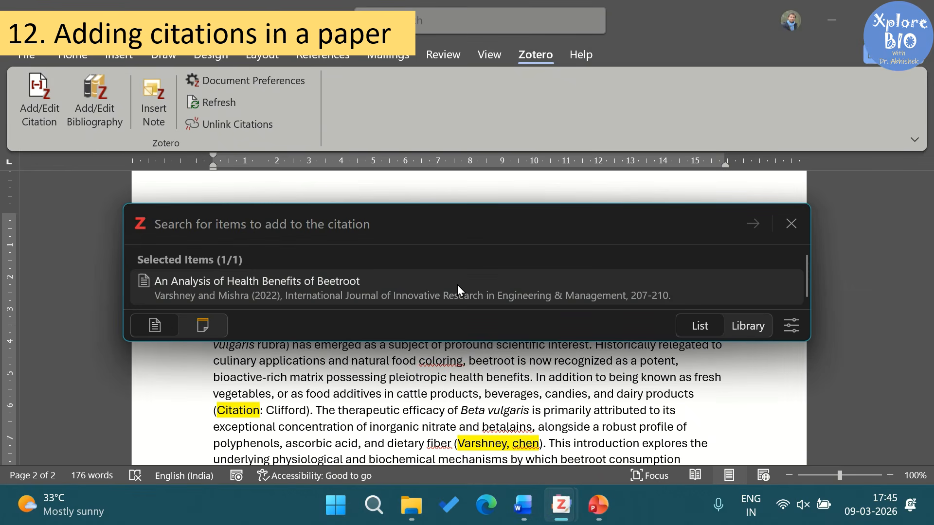
text(chen)
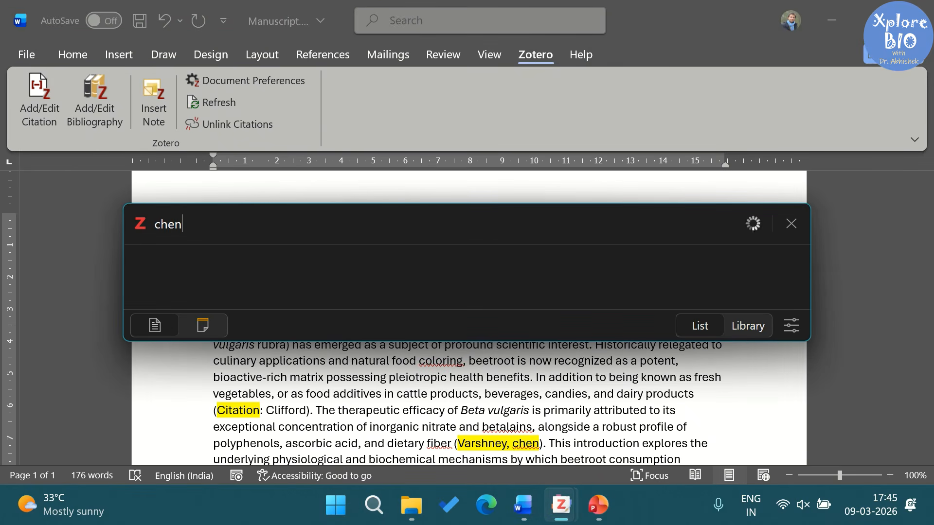
click(223, 288)
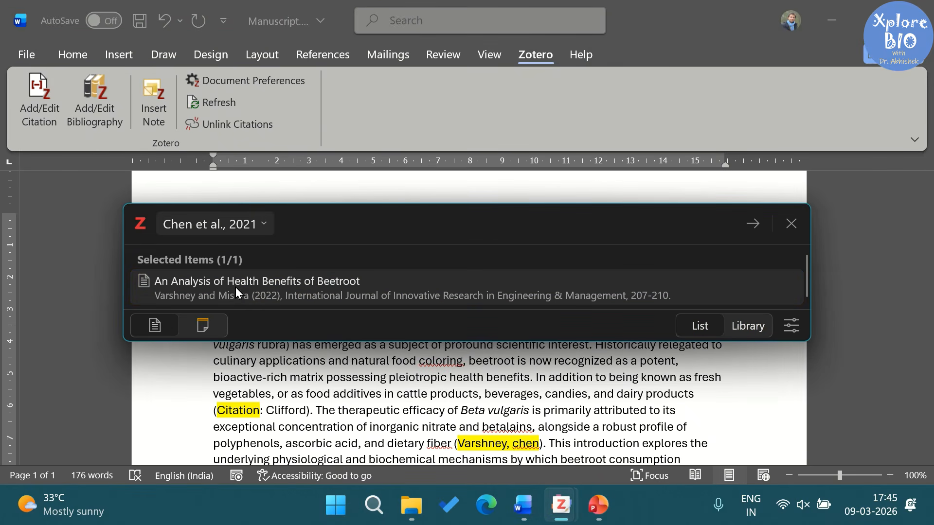
click(752, 224)
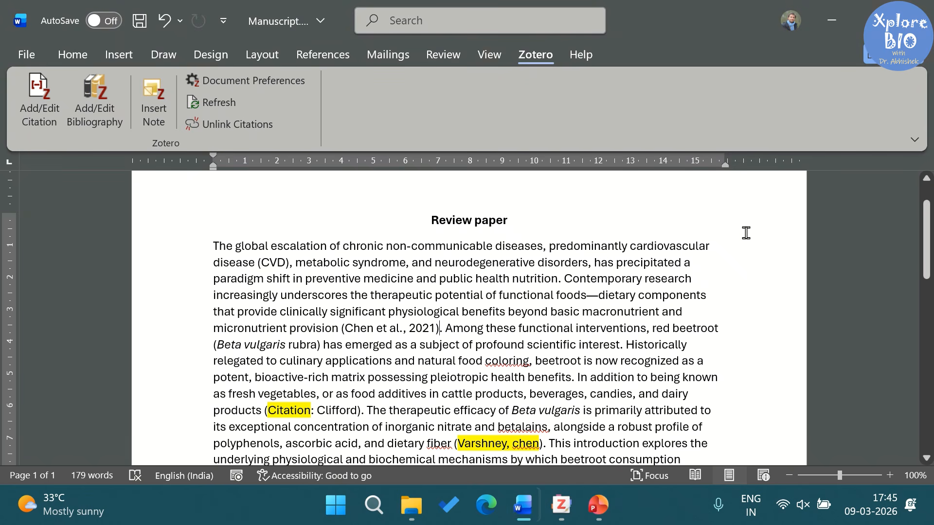
Step: Cite Clifford et al., 2015 after 'products' and delete the '(Citation: Clifford)' placeholder
click(263, 410)
click(39, 105)
text(cliffo)
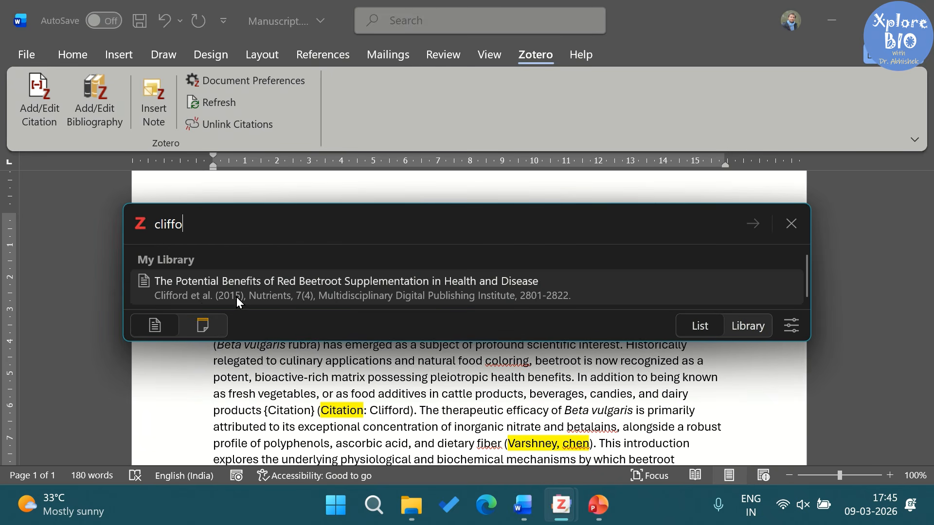
click(236, 296)
click(753, 224)
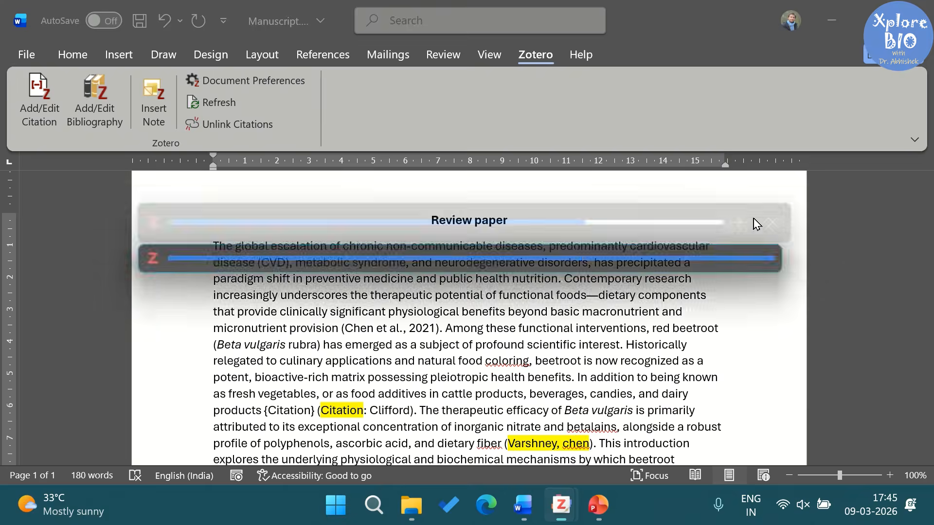
scroll(511, 361, down, 1)
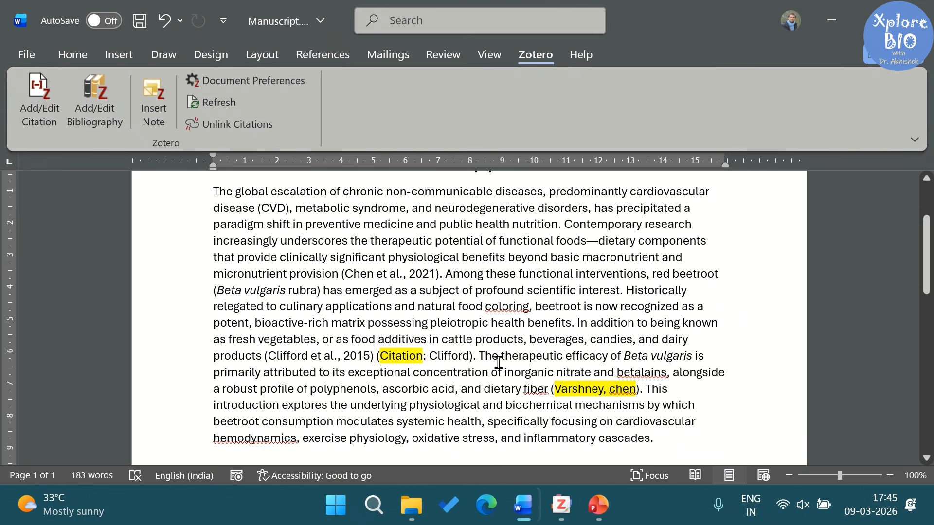
key(shift+Right)
key(shift+Right)
key(shift+Right)
key(shift+Right)
key(shift+Right)
key(shift+Right)
key(shift+Right)
key(shift+Right)
key(shift+Right)
key(shift+Right)
key(shift+Right)
key(shift+Right)
key(shift+Right)
key(shift+Right)
key(shift+Right)
key(shift+Right)
key(shift+Right)
key(shift+Right)
key(shift+Right)
key(shift+Right)
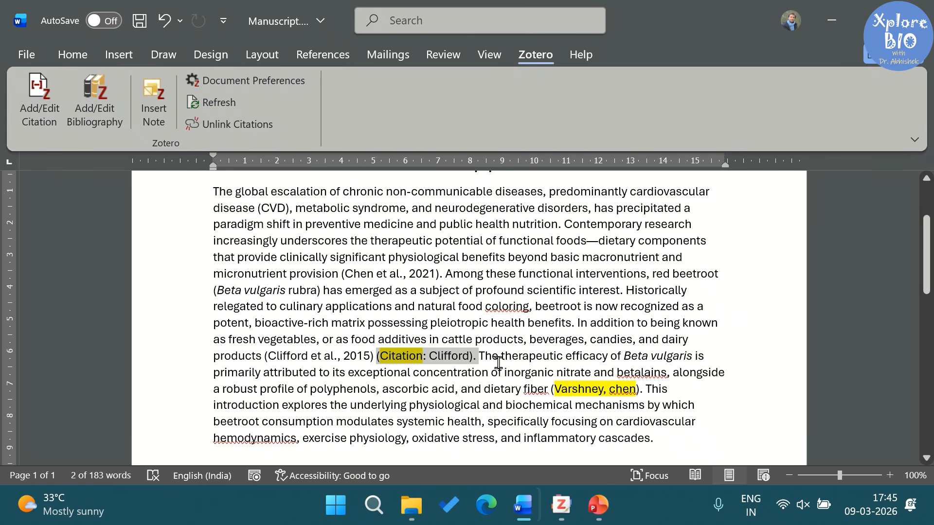
key(Delete)
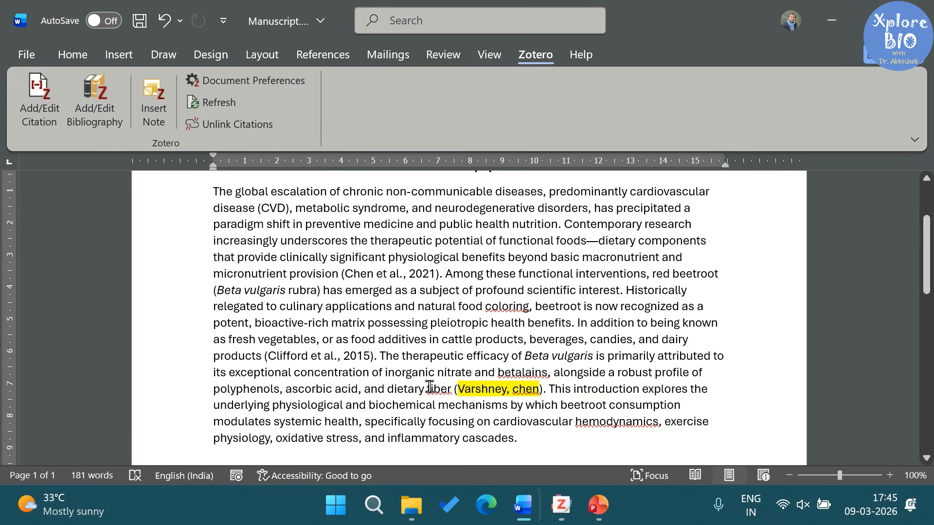
click(453, 389)
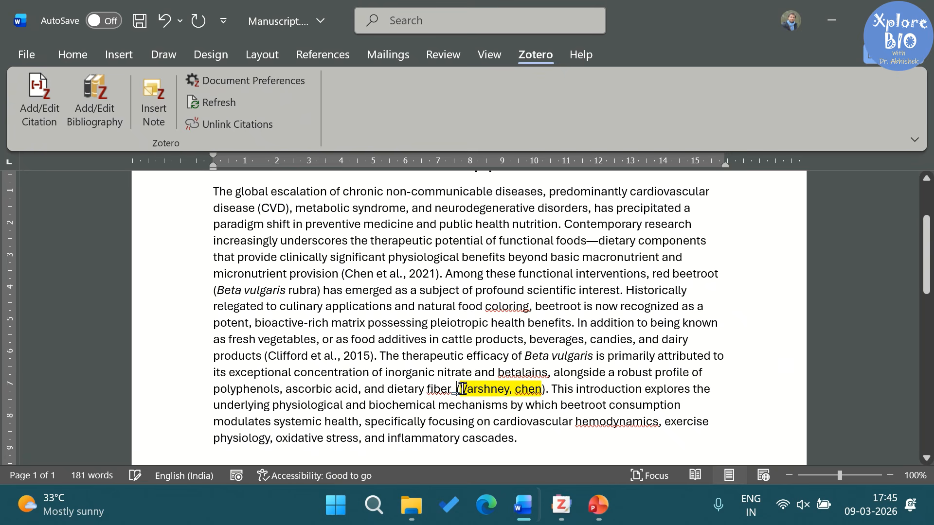
Step: Insert a combined (Chen et al., 2021; Varshney & Mishra, 2022) citation, then select the '(Varshney, chen)' placeholder
click(39, 105)
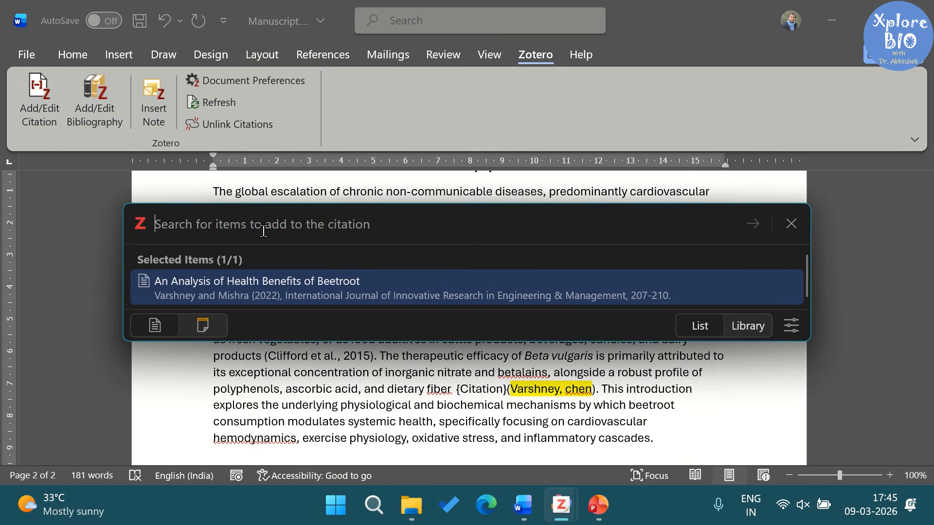
text(varsh)
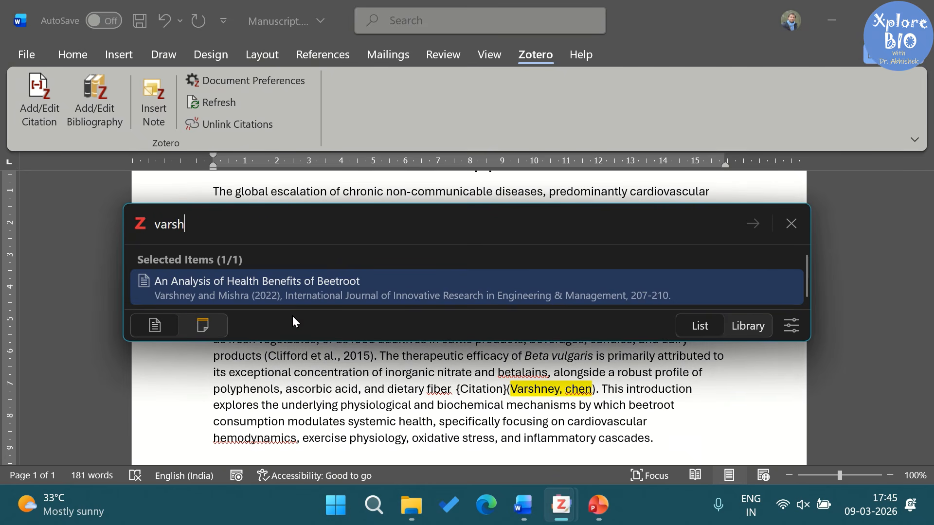
click(298, 285)
text(c)
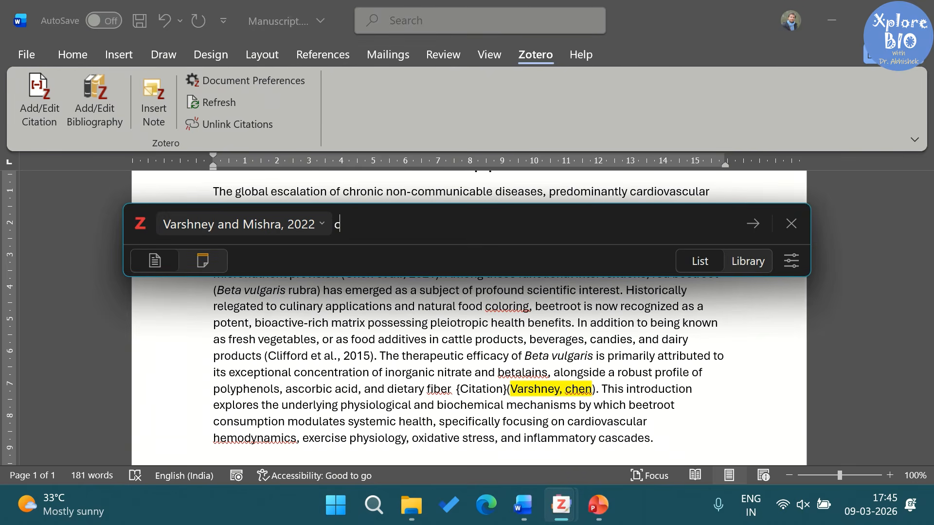
text(hen)
click(260, 283)
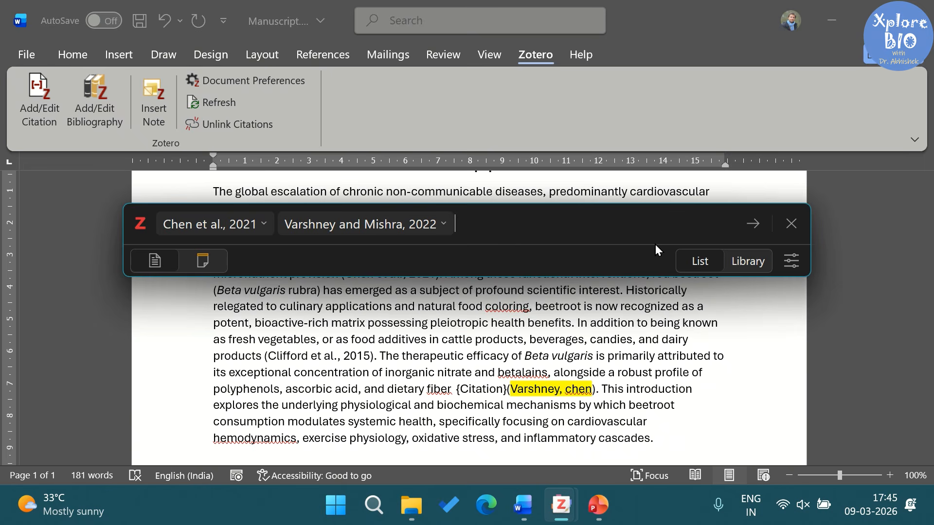
click(754, 224)
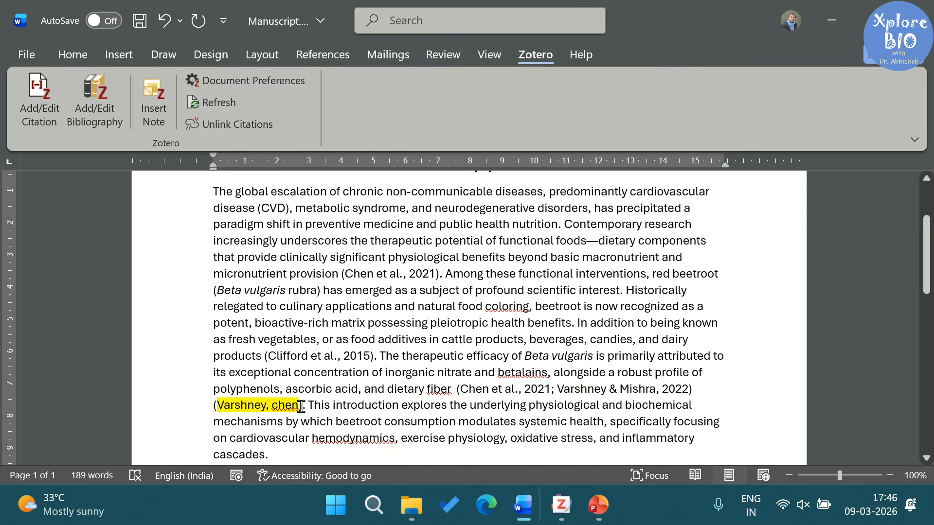
drag(301, 406, 214, 406)
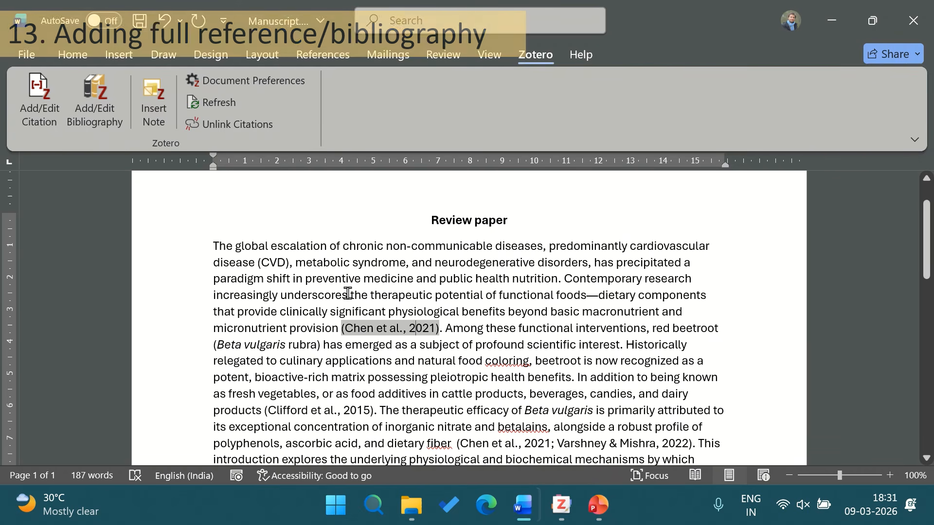
Step: Check the inserted Chen, Varshney and Clifford citations in the introduction paragraph
scroll(411, 339, down, 1)
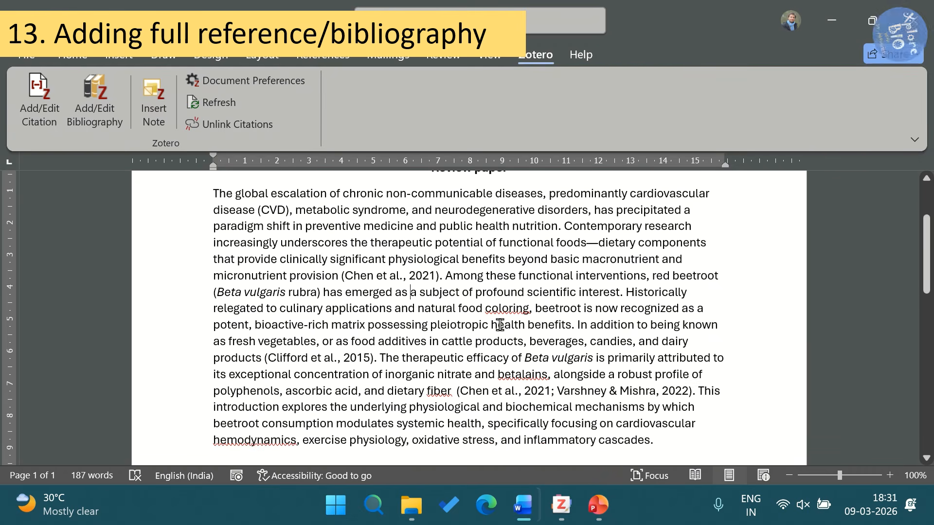
click(323, 340)
click(517, 391)
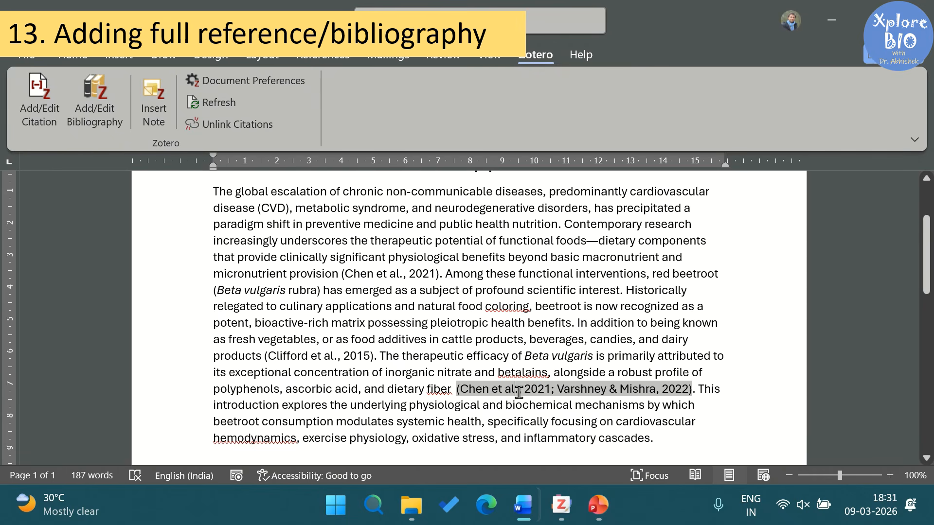
click(329, 355)
scroll(432, 348, down, 1)
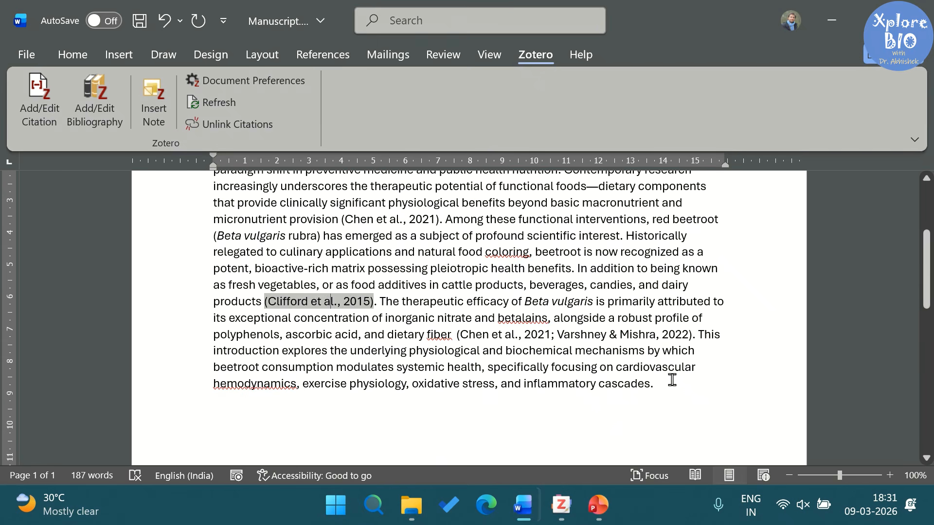
Step: Add a 'References:' heading after the last paragraph and insert the Zotero bibliography under it
click(673, 382)
key(Return)
key(Return)
text(References:)
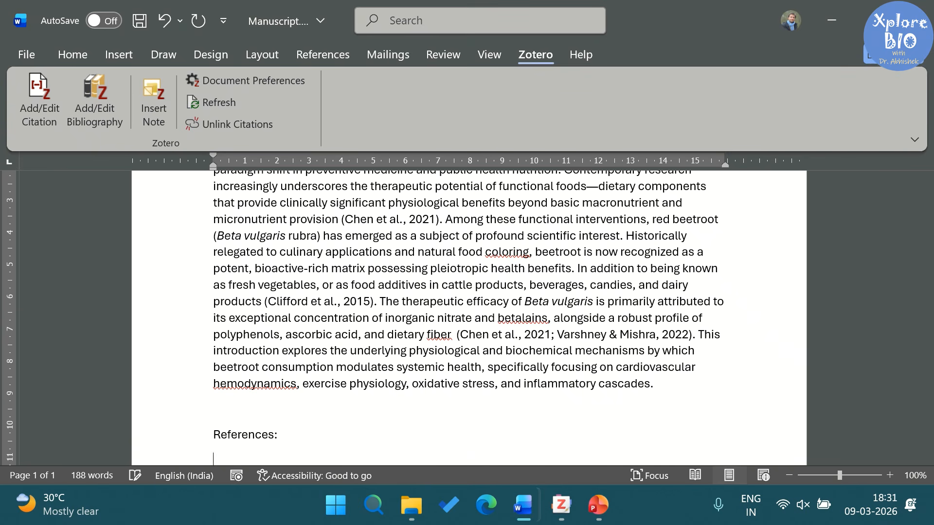
click(90, 124)
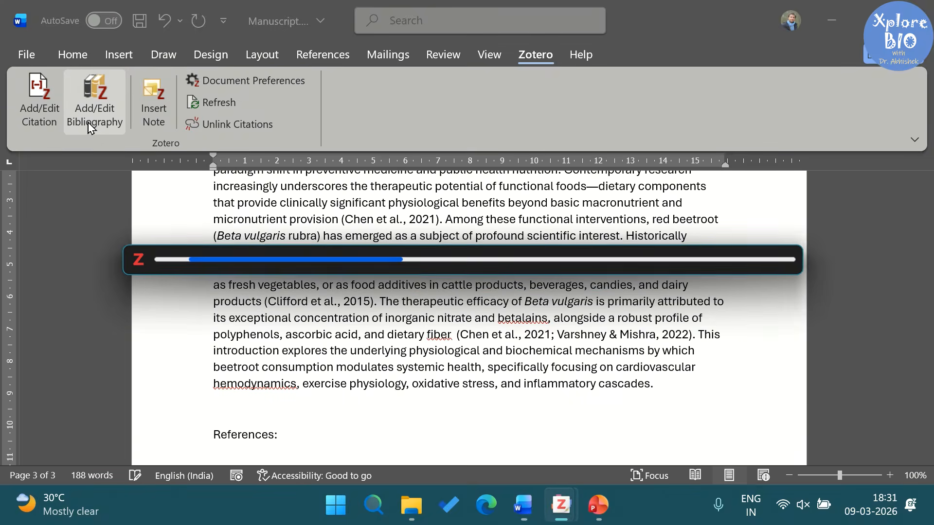
Step: Look over the new bibliography entries, briefly selecting the Varshney reference
scroll(396, 281, down, 3)
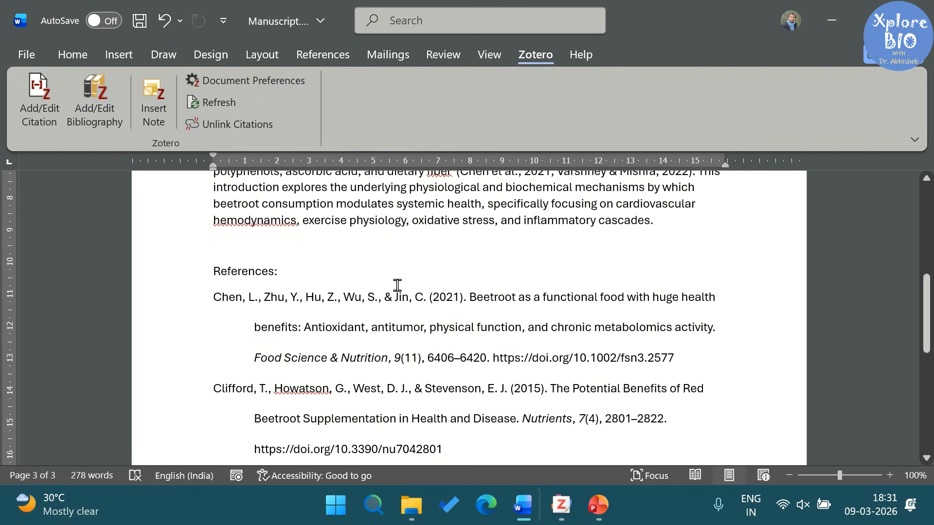
scroll(309, 328, down, 2)
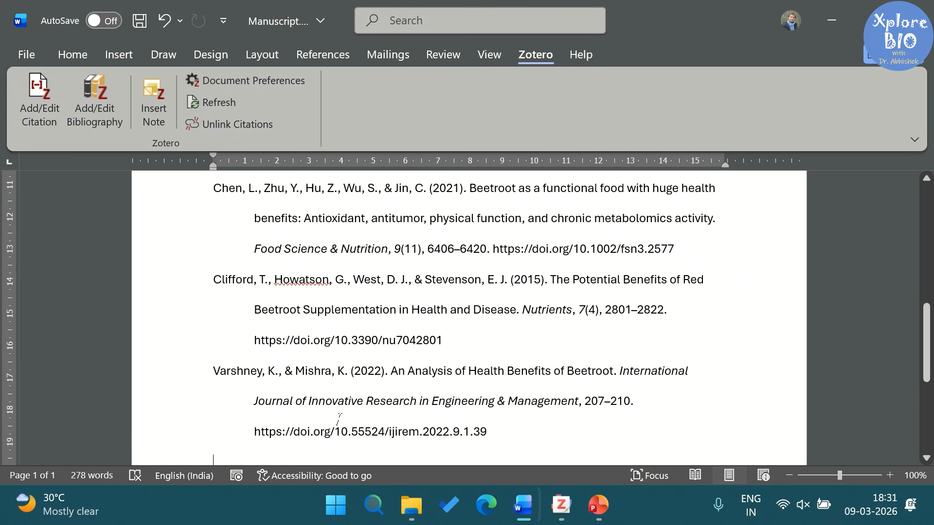
triple_click(450, 374)
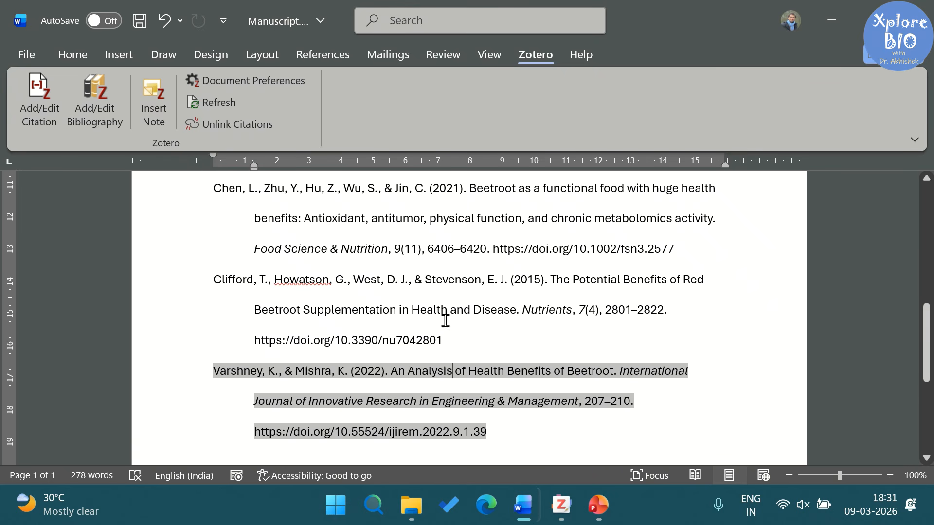
drag(446, 320, 483, 296)
scroll(461, 313, up, 2)
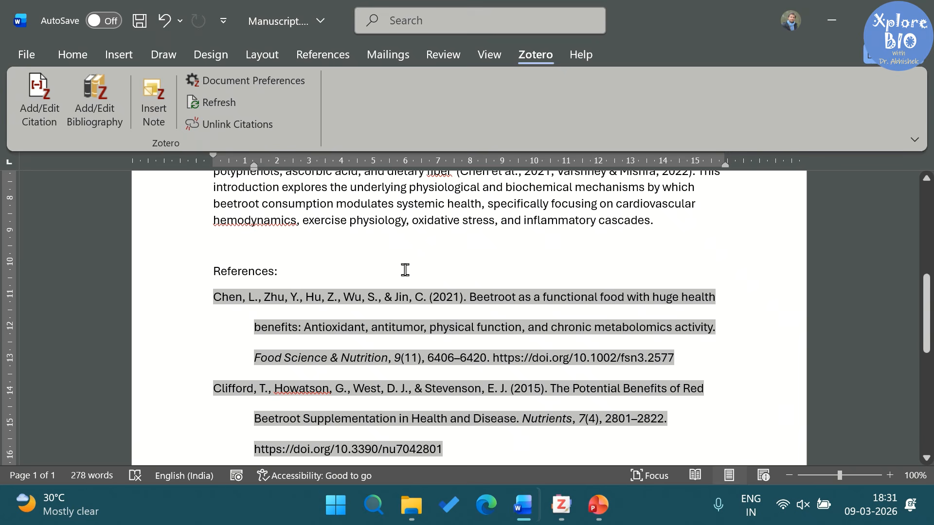
click(392, 261)
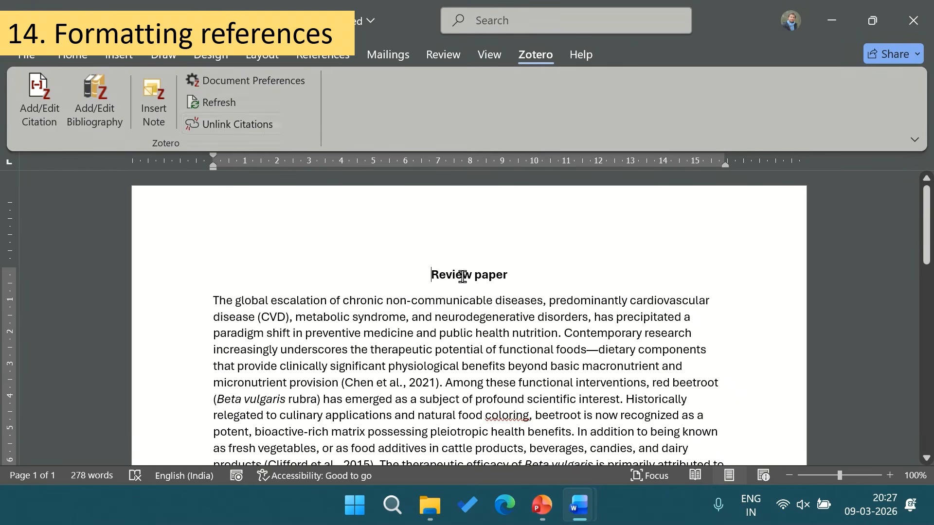
Step: Try opening Zotero Document Preferences and dismiss the cannot-communicate-with-Zotero error
scroll(464, 271, down, 5)
scroll(492, 276, up, 5)
click(267, 92)
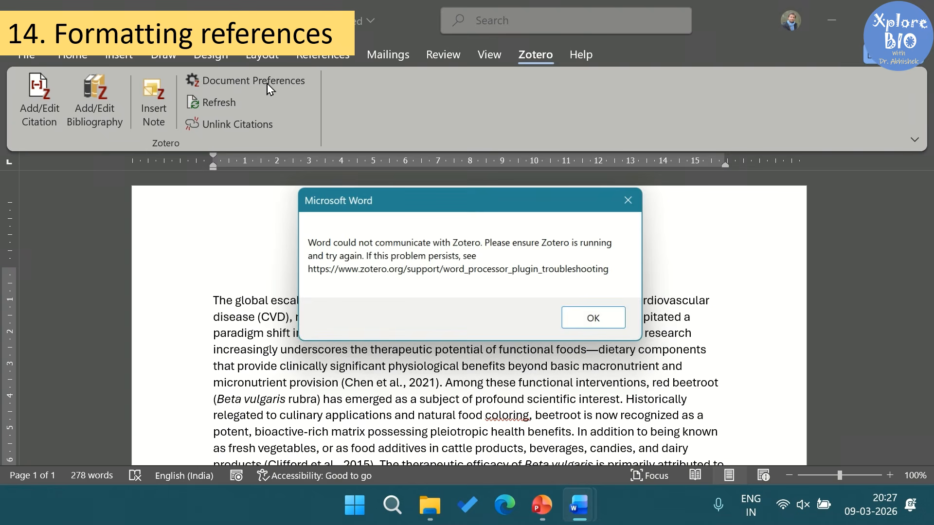
click(580, 319)
Step: Launch Zotero from the Start menu search, then reopen Document Preferences in Word
key(super)
text(zotero)
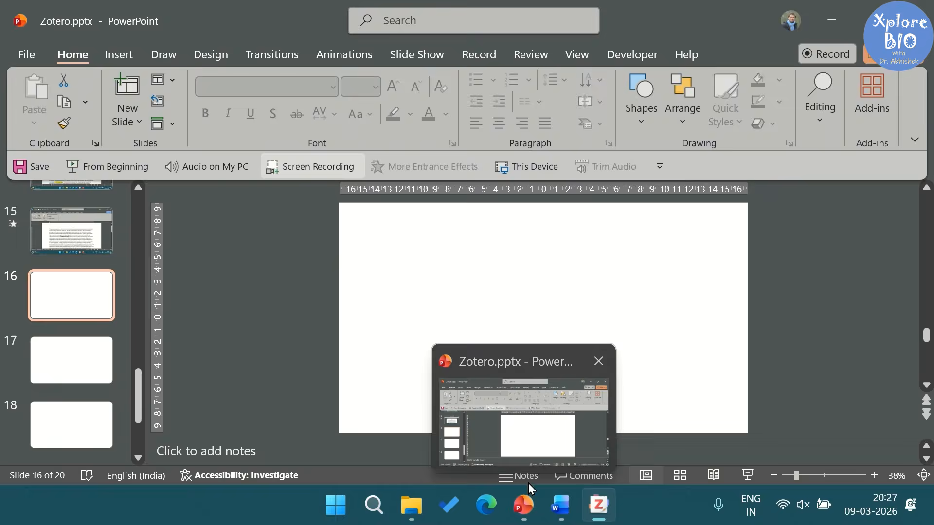
click(560, 505)
click(229, 87)
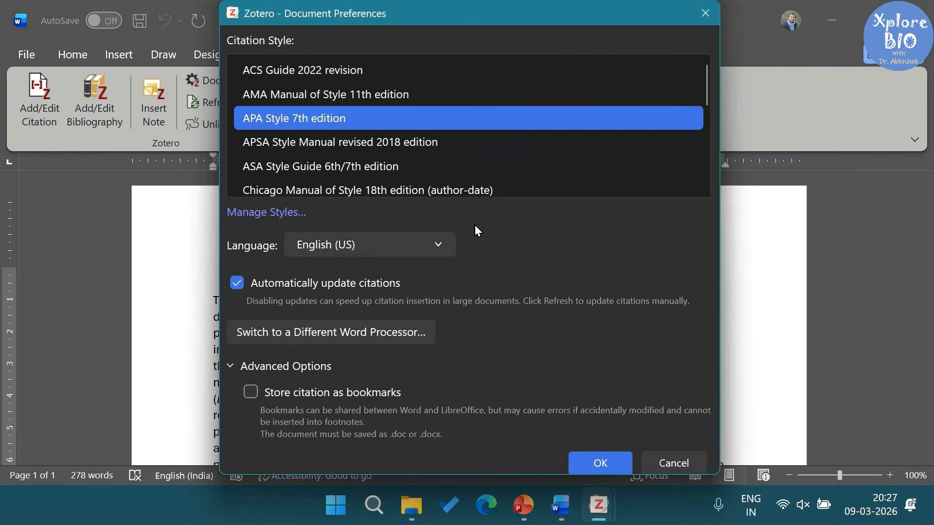
Step: Search the additional styles repository for 'scientific repor' and install the Scientific Reports style
scroll(277, 140, down, 5)
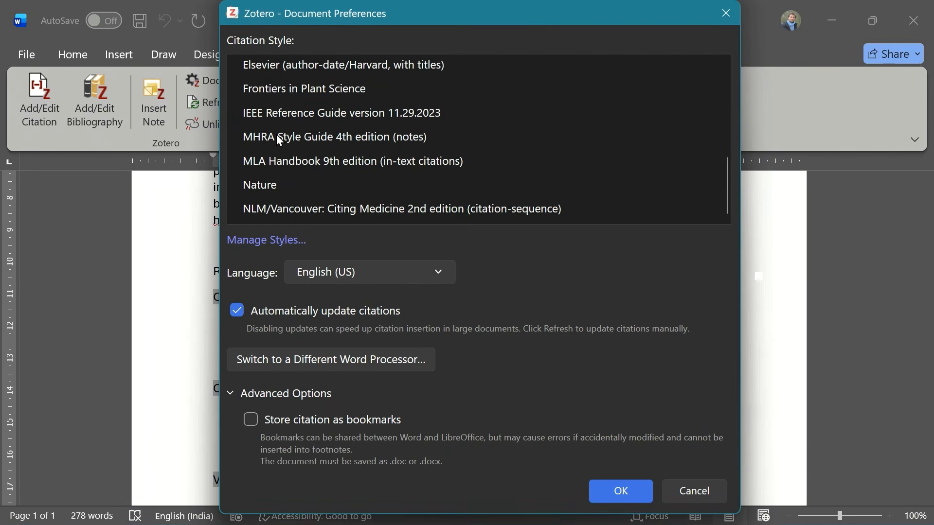
click(284, 239)
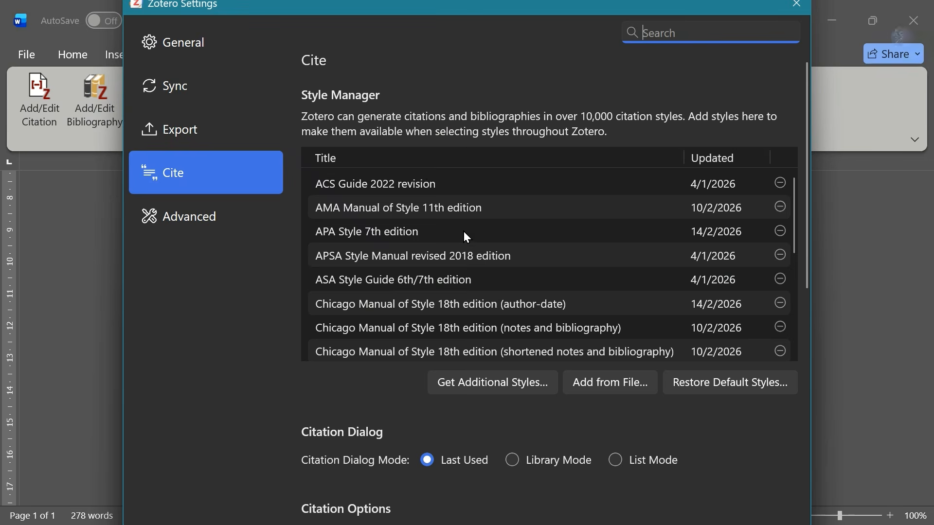
scroll(463, 232, down, 4)
click(499, 387)
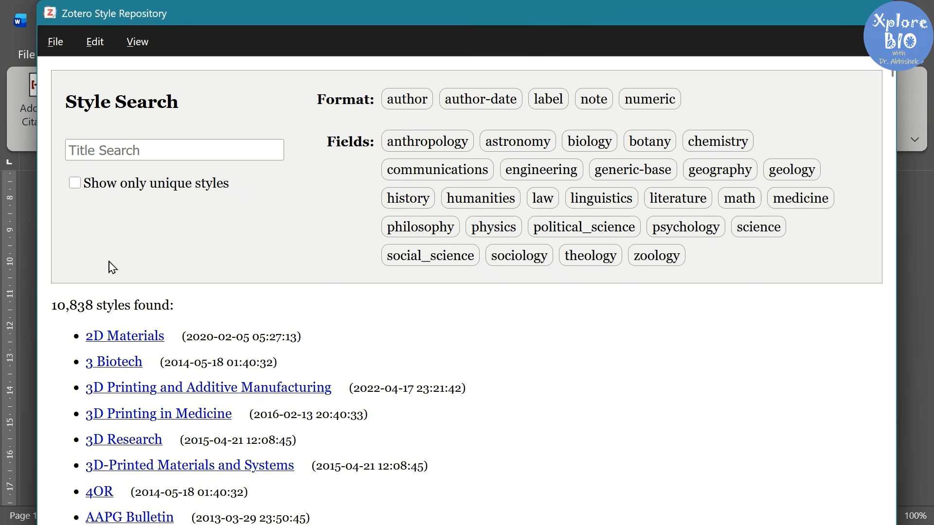
click(144, 148)
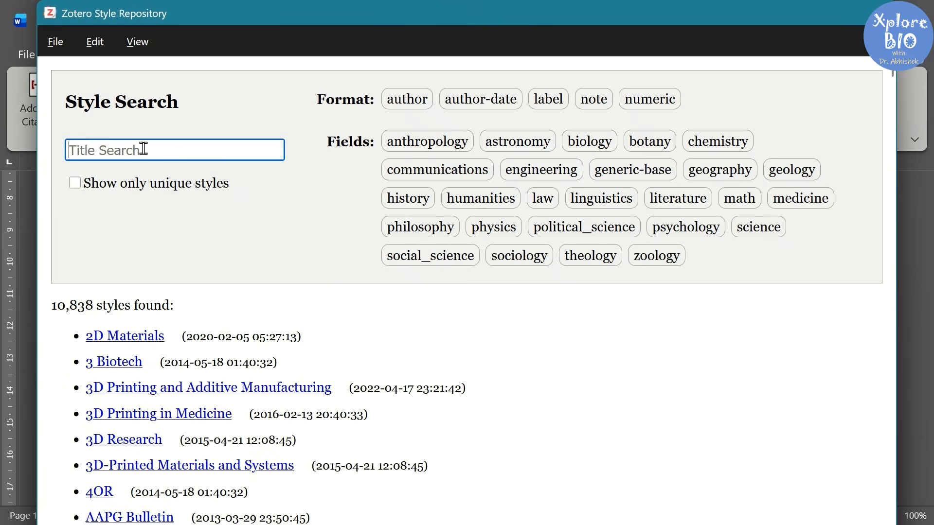
text(scientific re)
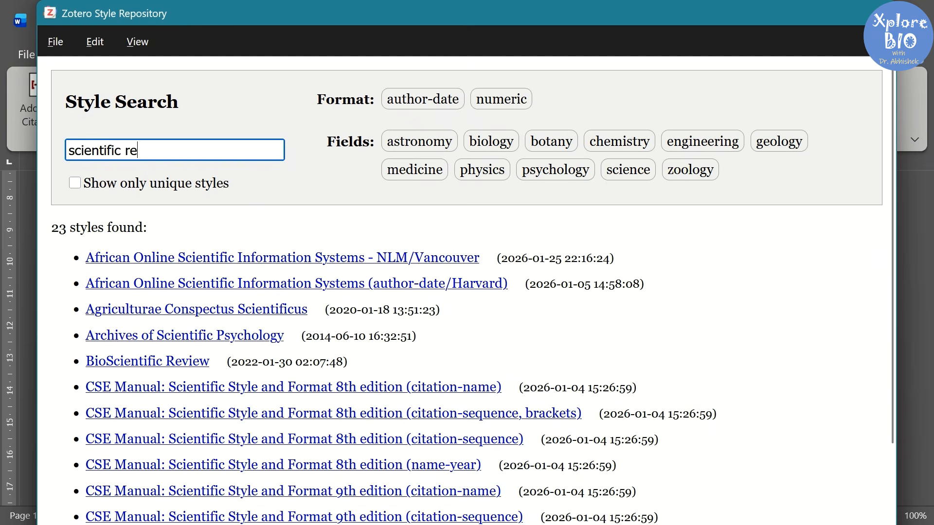
text(ports)
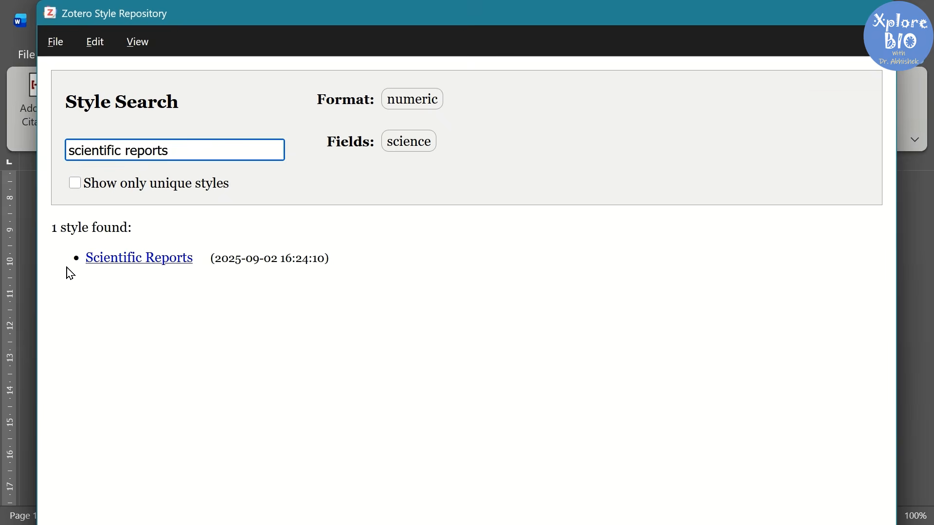
click(121, 260)
Step: Close Zotero Settings and return to the Word manuscript
scroll(428, 293, down, 1)
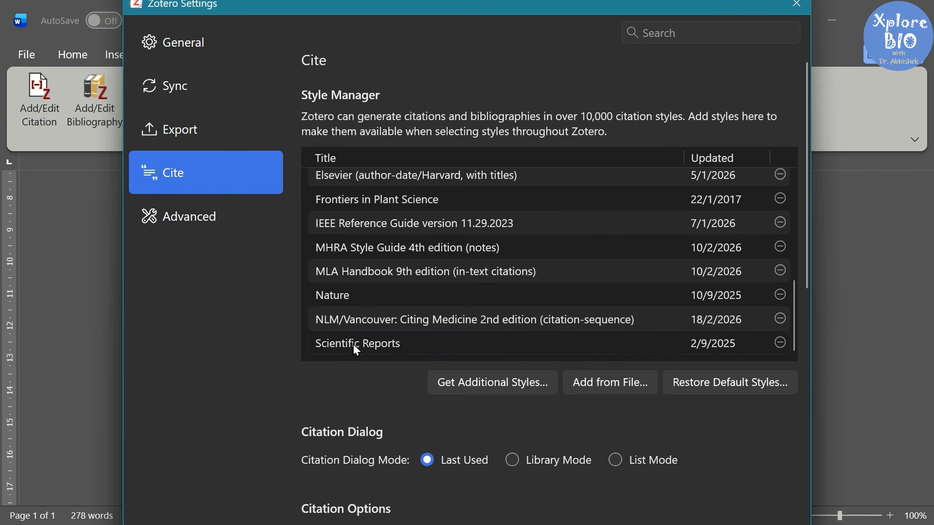
click(176, 141)
click(171, 165)
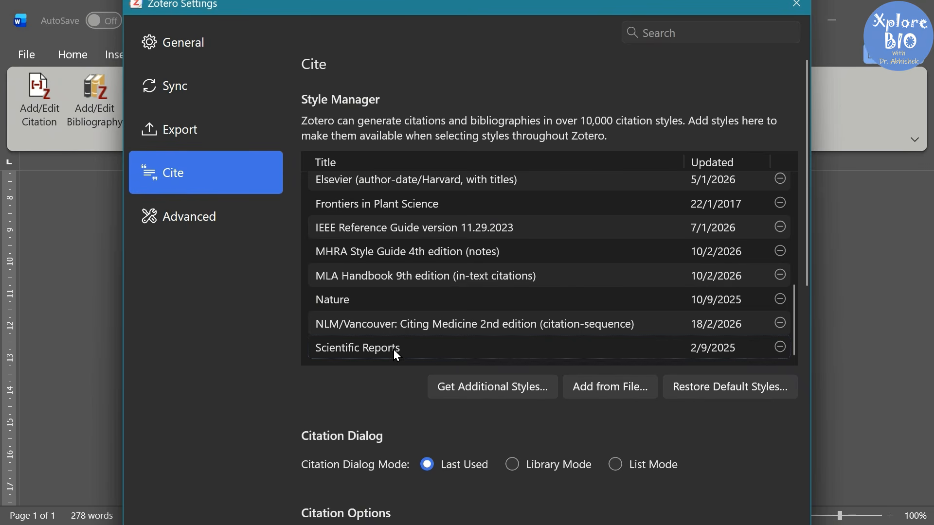
click(800, 10)
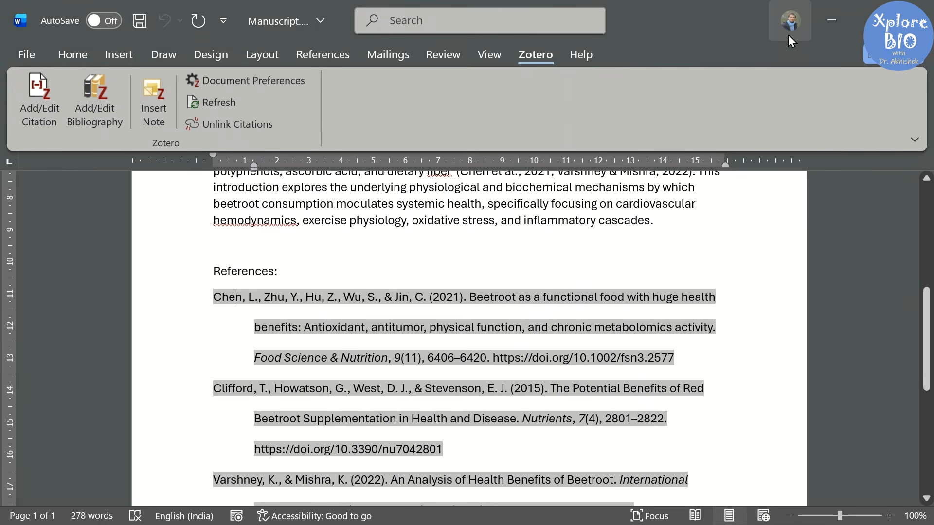
Step: Switch the document's citation style to Scientific Reports, producing numbered citations and references
click(193, 80)
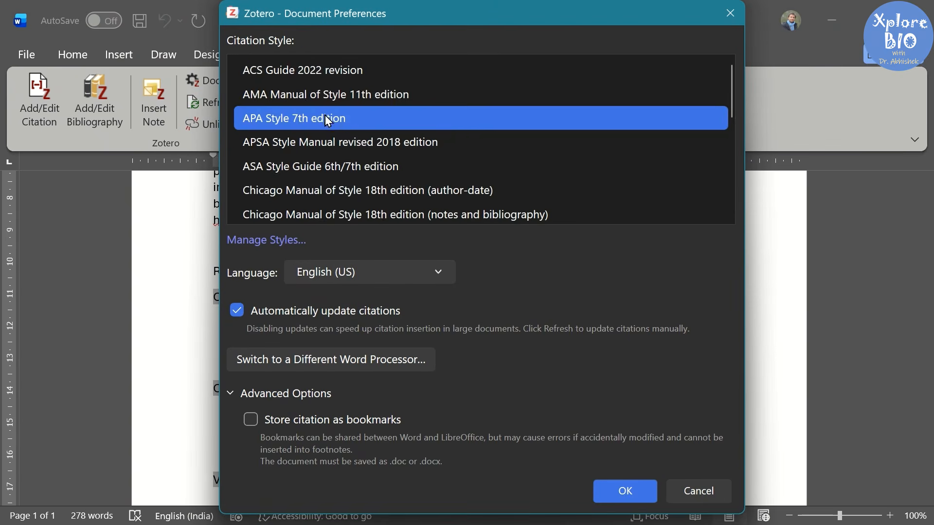
scroll(328, 121, down, 5)
click(287, 212)
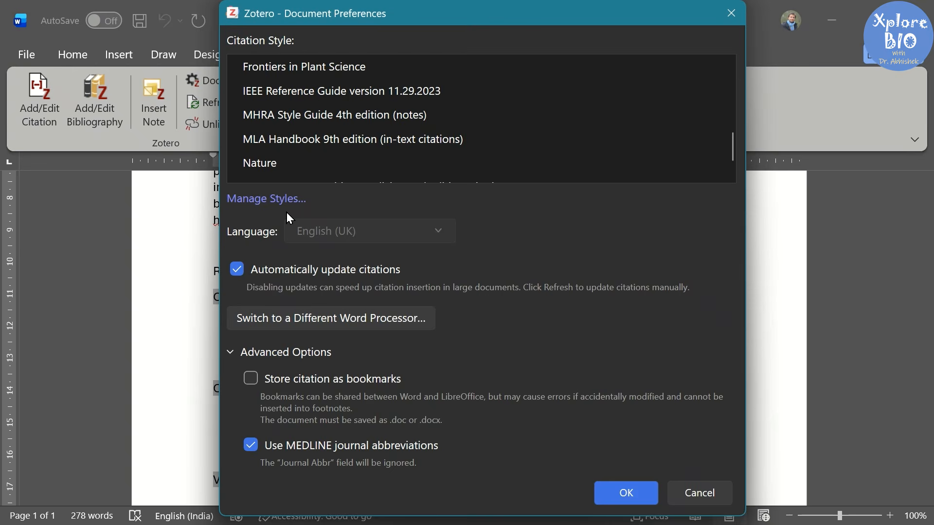
click(618, 490)
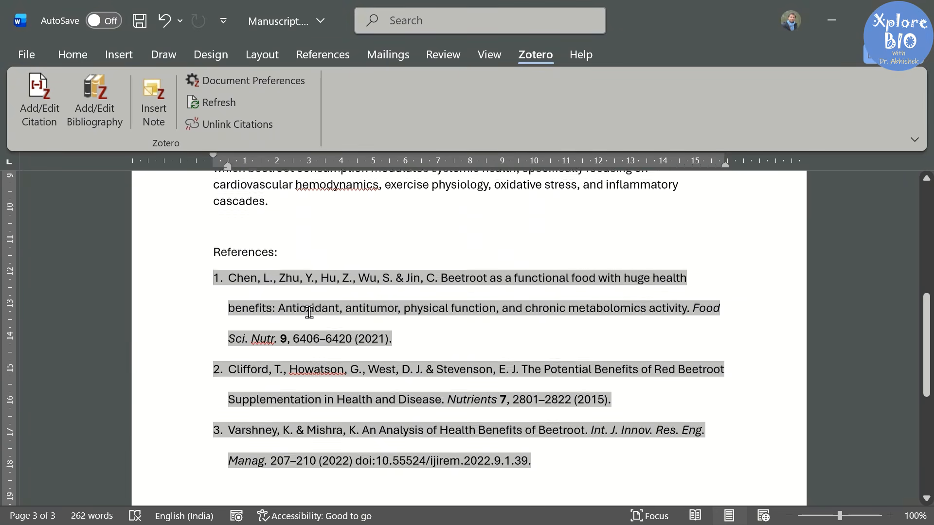
scroll(322, 330, up, 6)
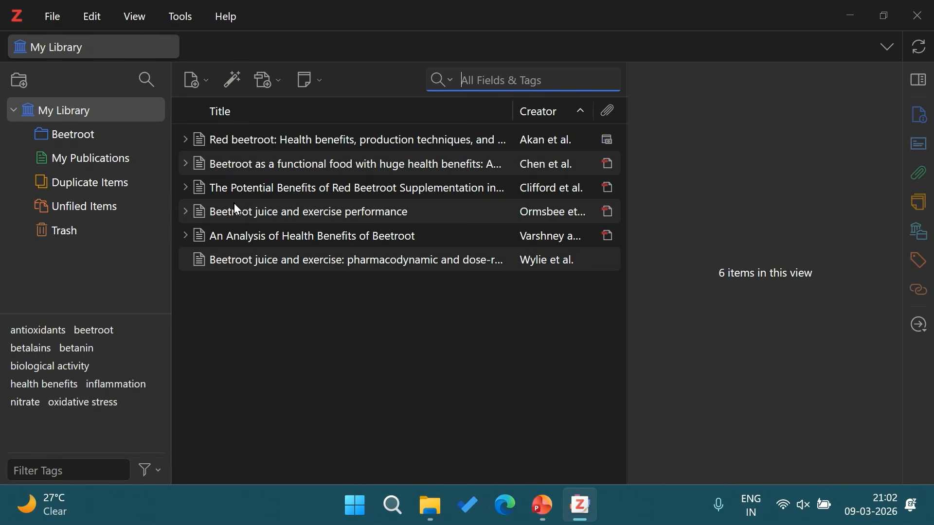
Step: Open Help > Support and Documentation and scroll through the zotero.org/support page in Edge
click(228, 16)
click(275, 44)
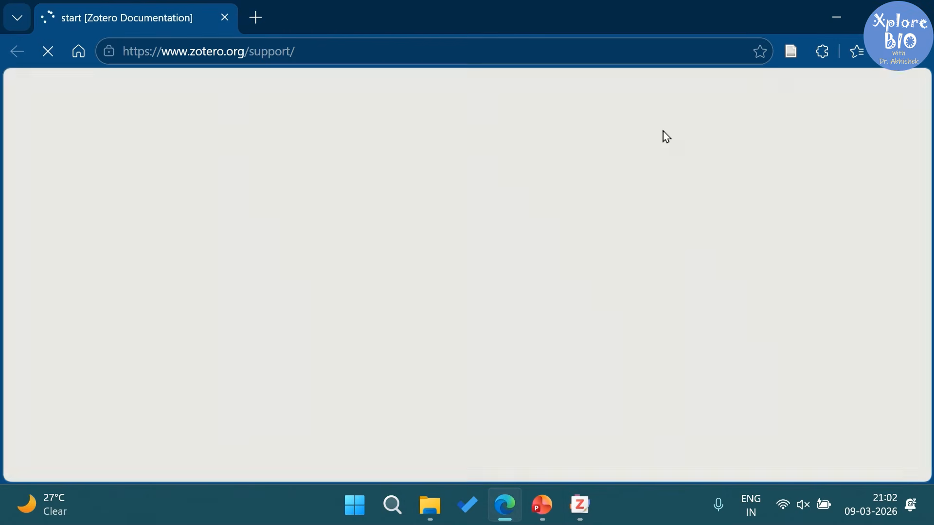
scroll(427, 262, down, 2)
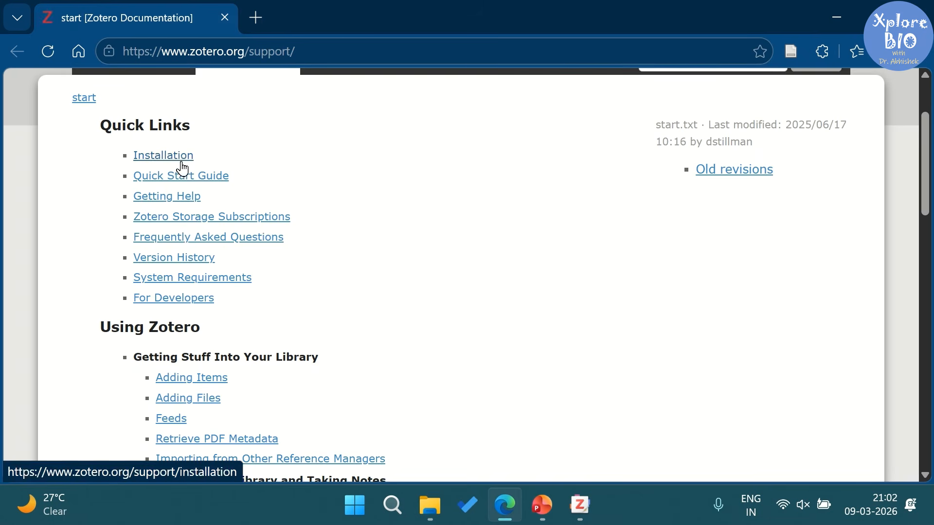
scroll(261, 302, down, 4)
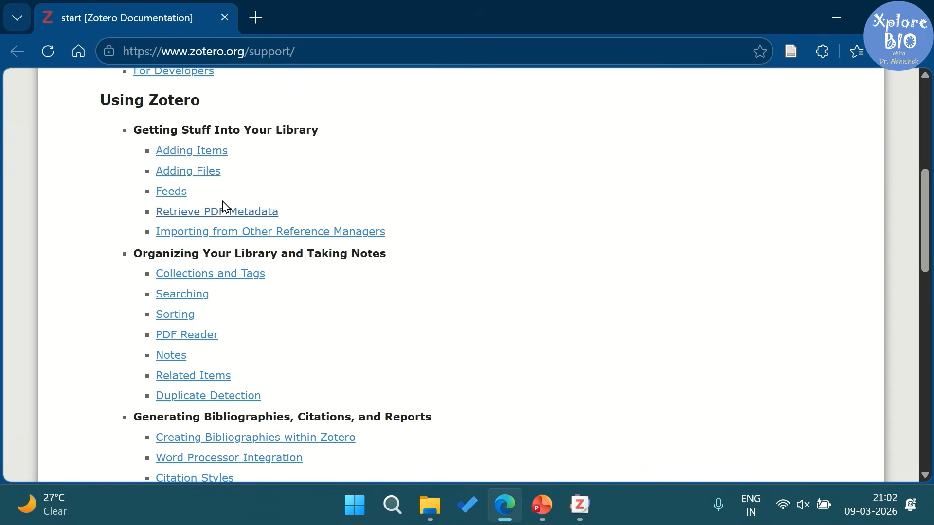
scroll(260, 269, down, 2)
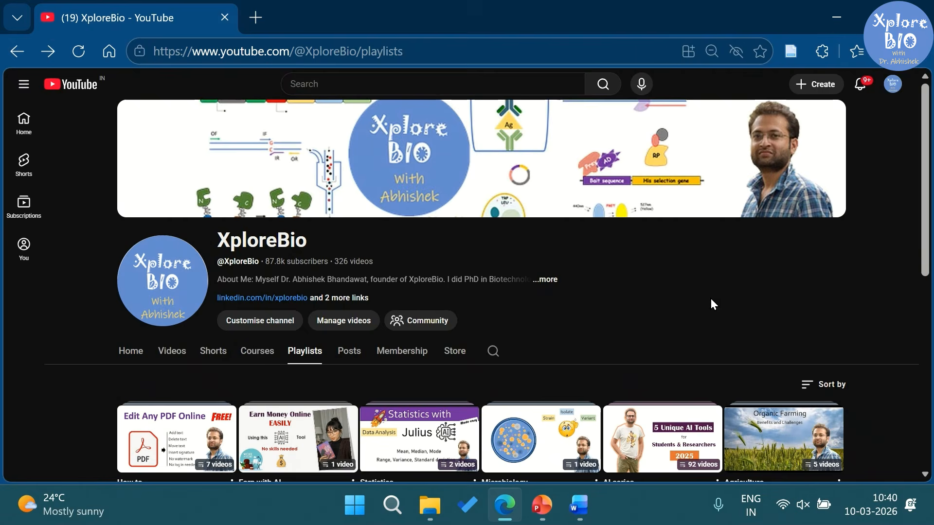
scroll(714, 304, down, 7)
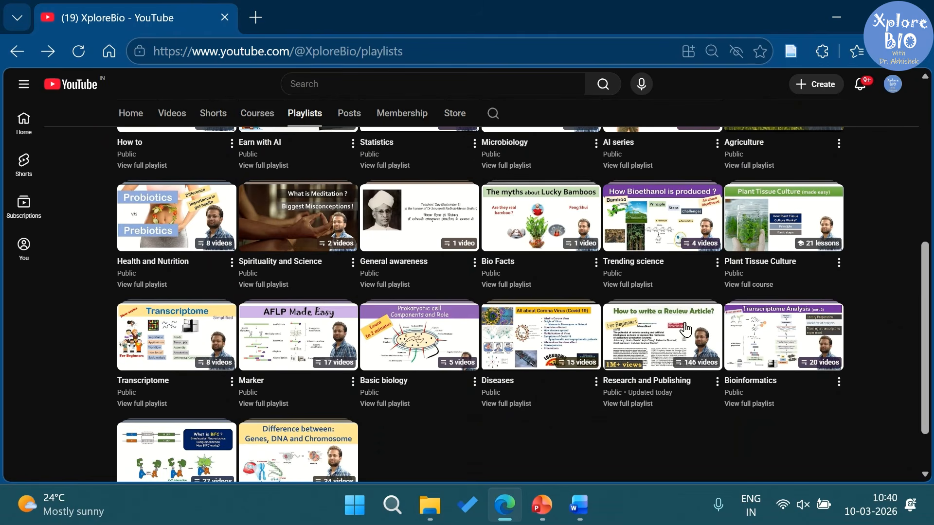
Step: Open XploreBio's full Research and Publishing playlist and scroll through its 146 videos
click(646, 406)
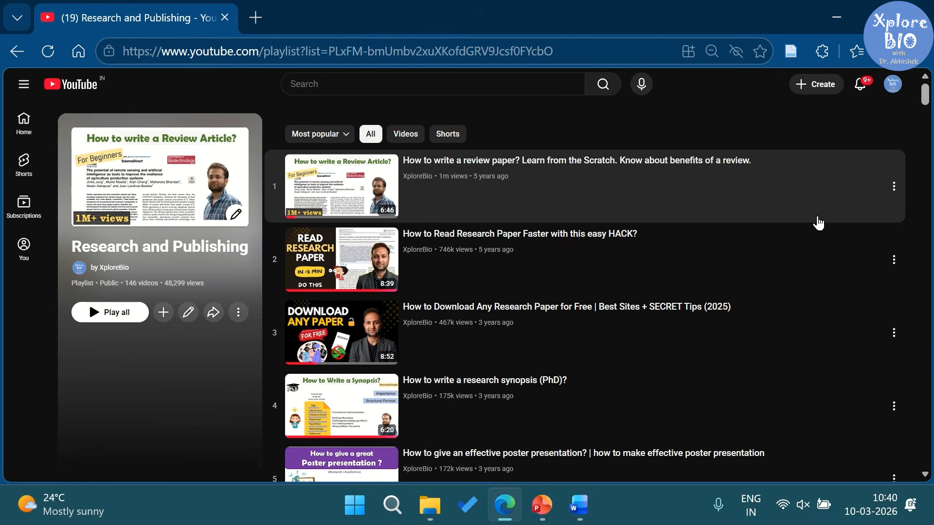
scroll(381, 338, down, 3)
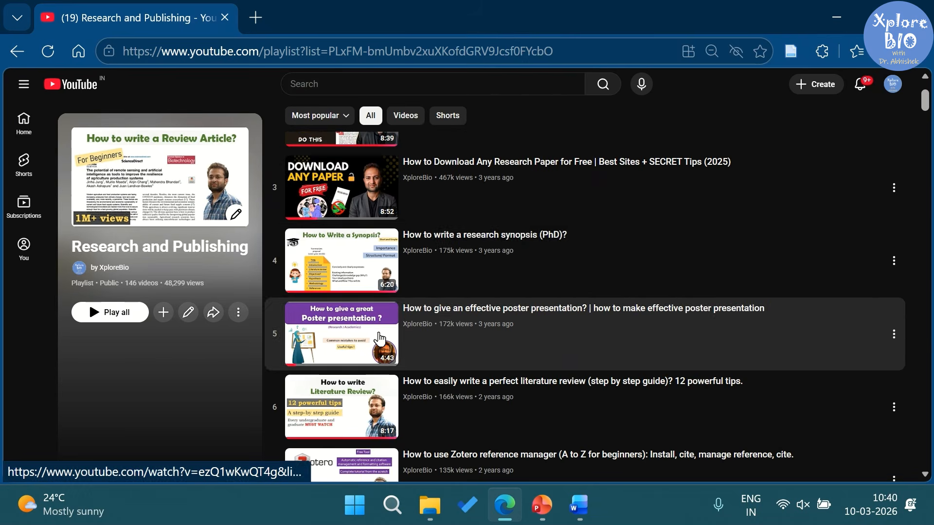
scroll(529, 302, down, 3)
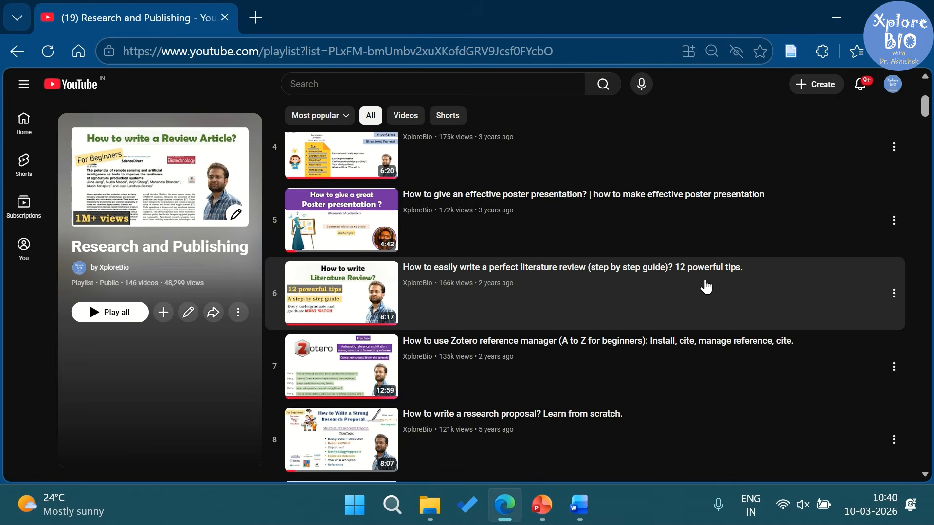
scroll(711, 289, down, 7)
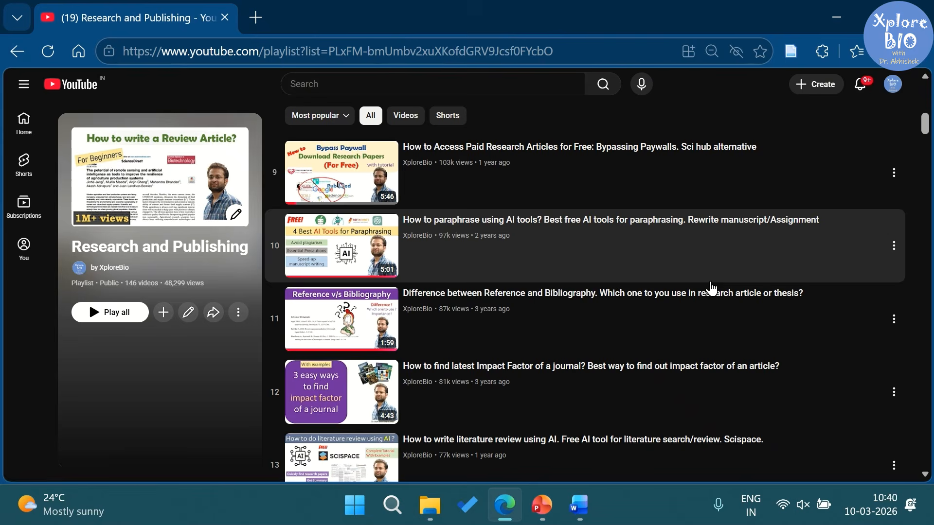
scroll(710, 289, down, 4)
scroll(711, 289, down, 6)
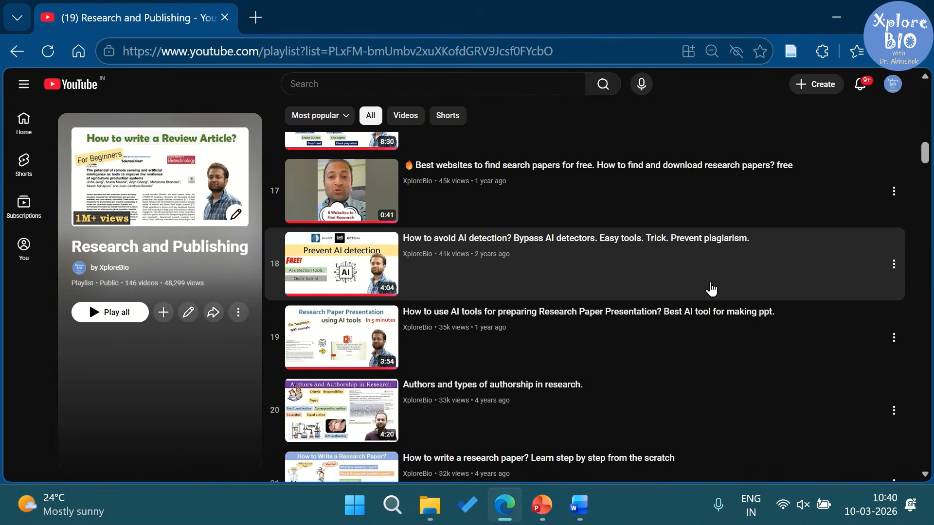
scroll(710, 288, down, 3)
scroll(710, 289, down, 4)
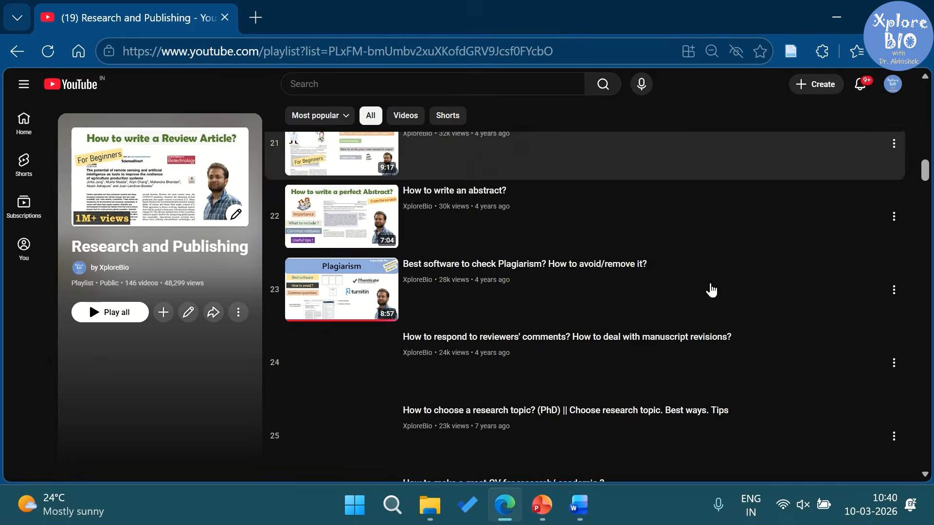
scroll(711, 290, down, 4)
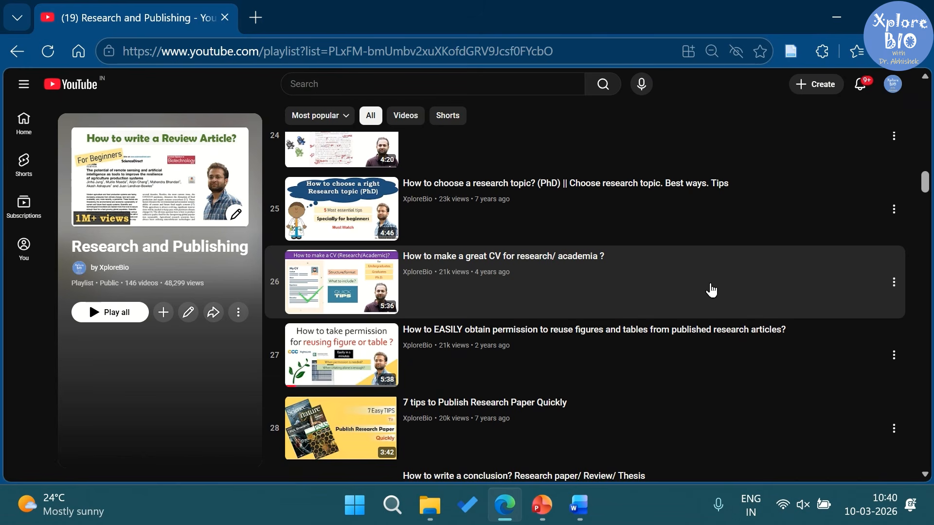
scroll(712, 290, down, 2)
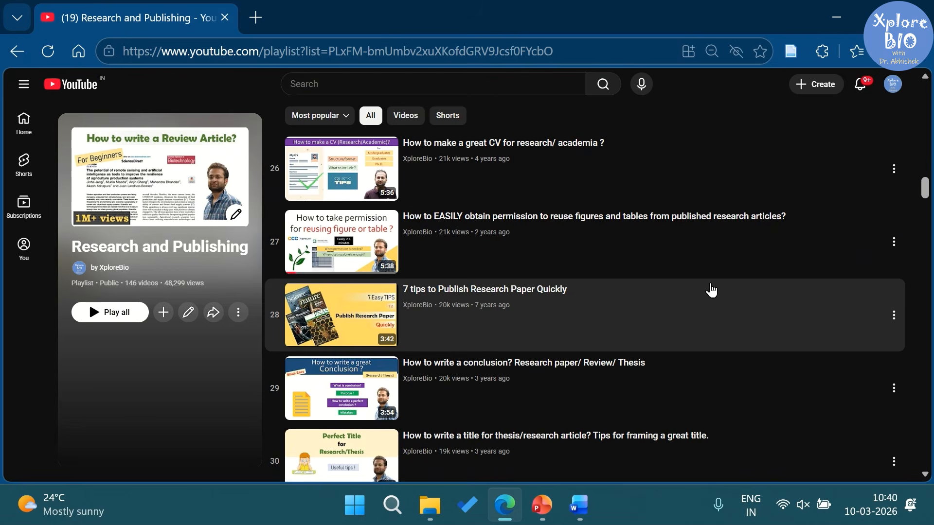
scroll(711, 290, down, 2)
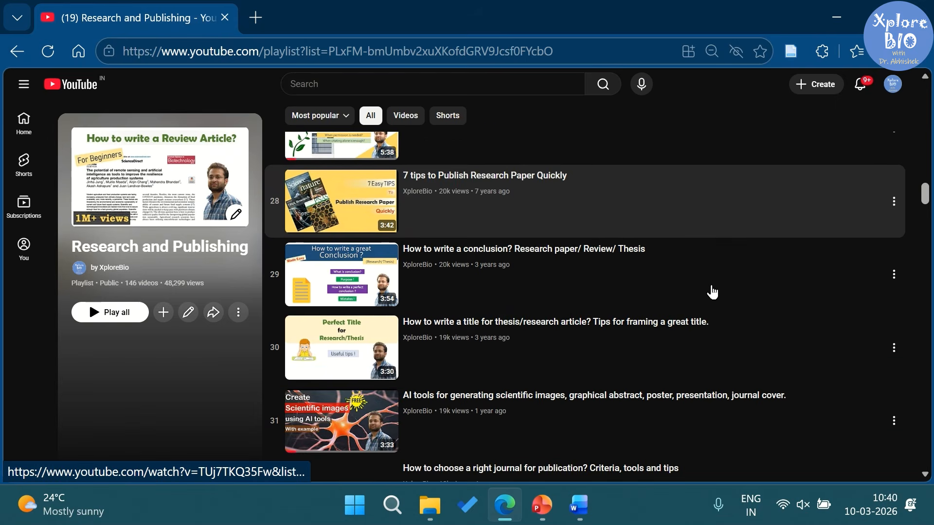